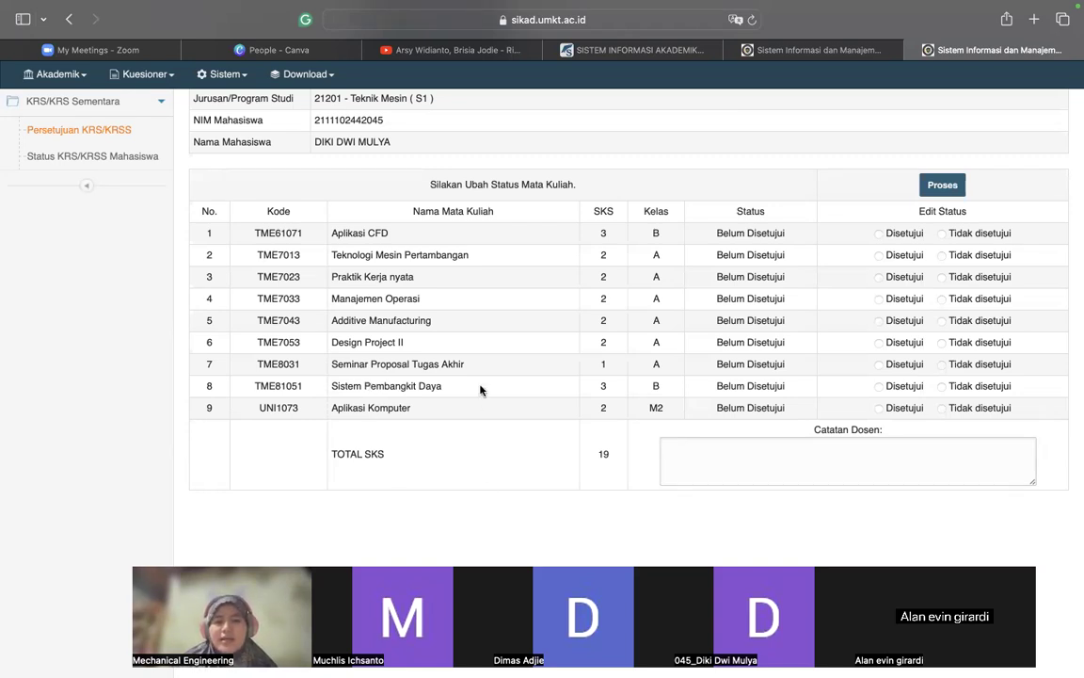
# - Return to the KRS/KRSS approval list and examine the students' GPA, course-selection and approval statuses across the 2020 to 2023 cohorts
pyautogui.click(68, 19)
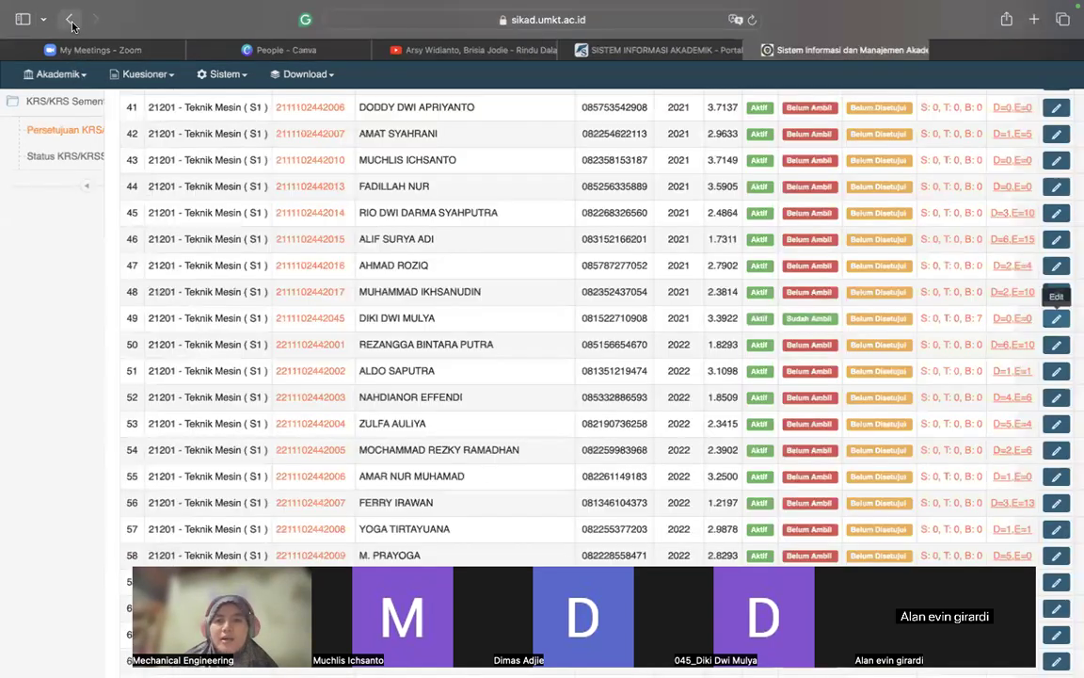
pyautogui.scroll(-15, 734, 304)
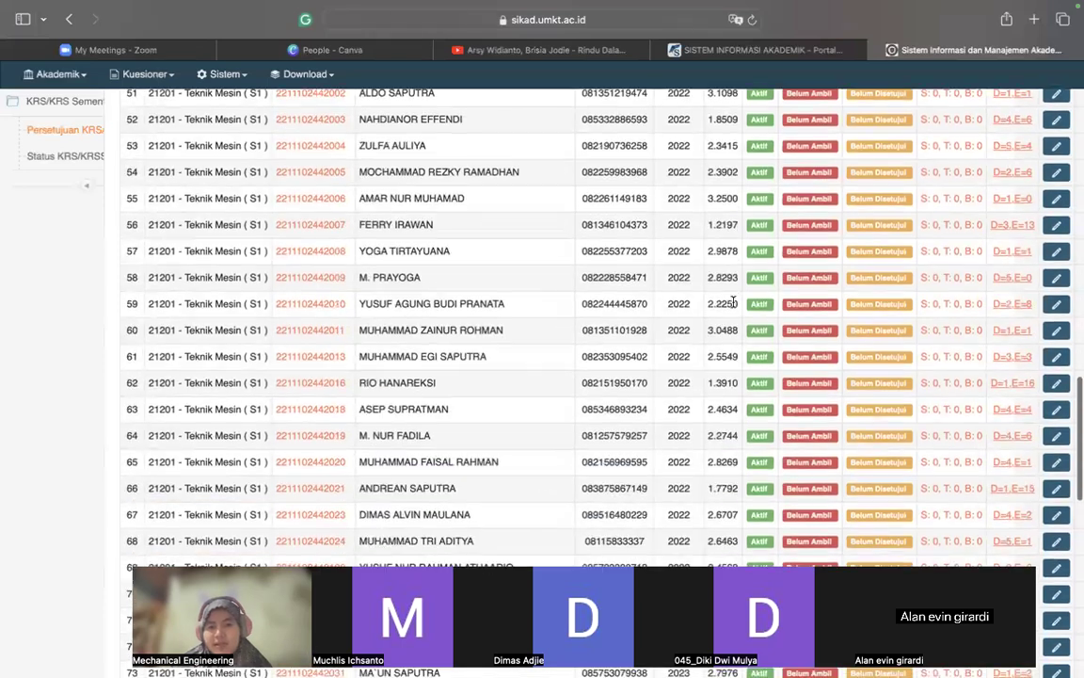
pyautogui.scroll(-4, 734, 301)
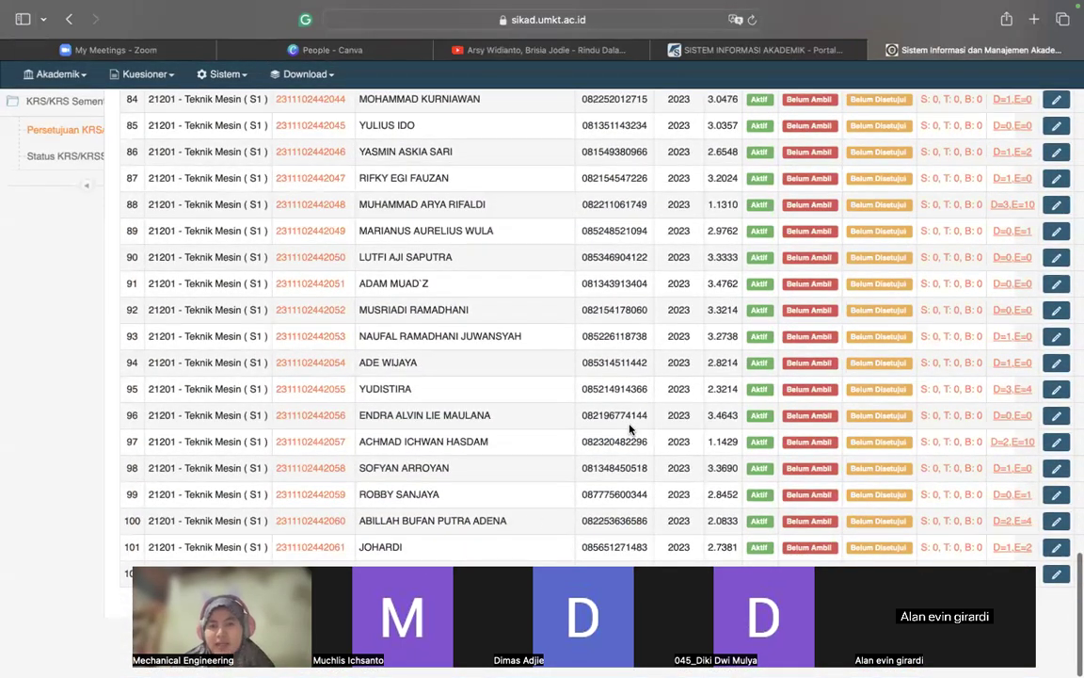
pyautogui.scroll(3, 630, 429)
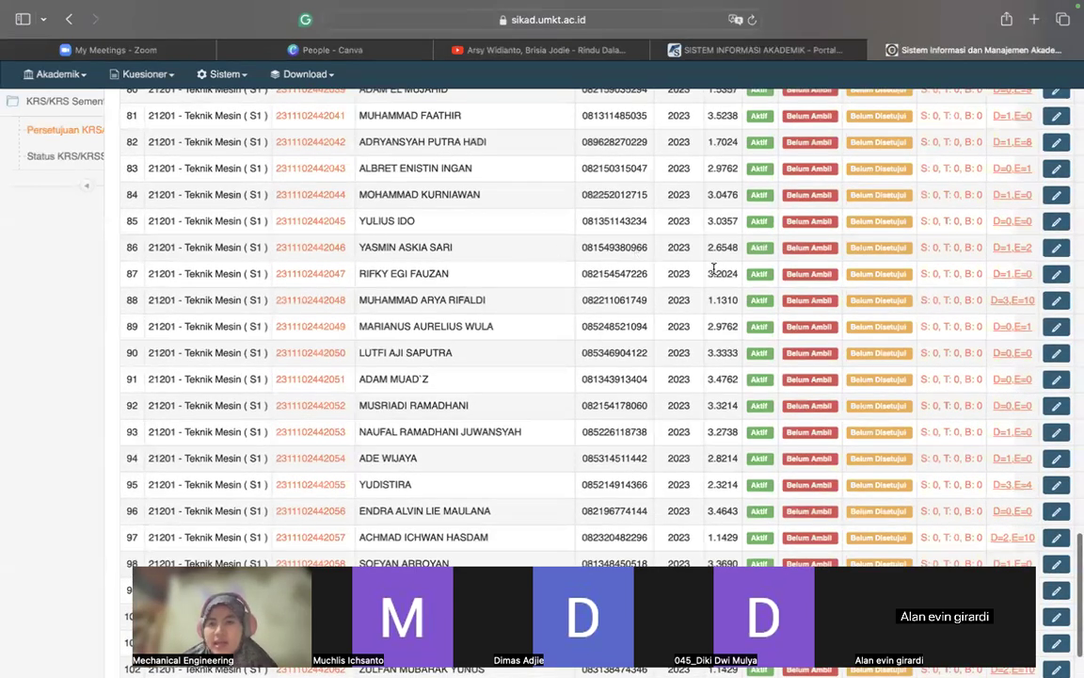
pyautogui.scroll(3, 713, 270)
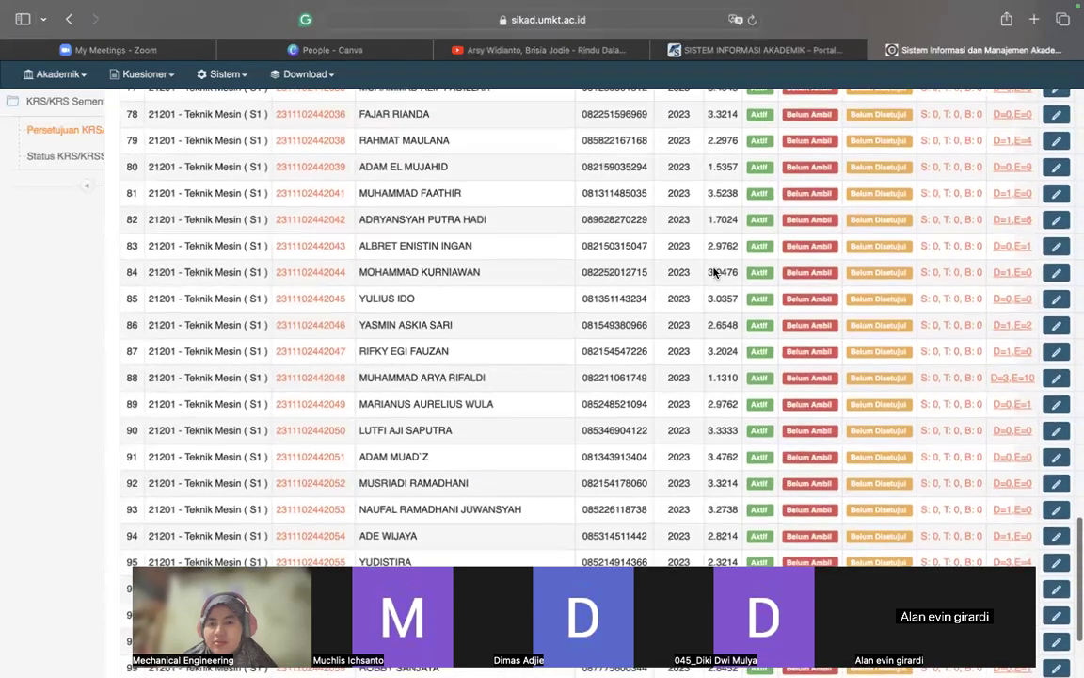
pyautogui.scroll(7, 713, 271)
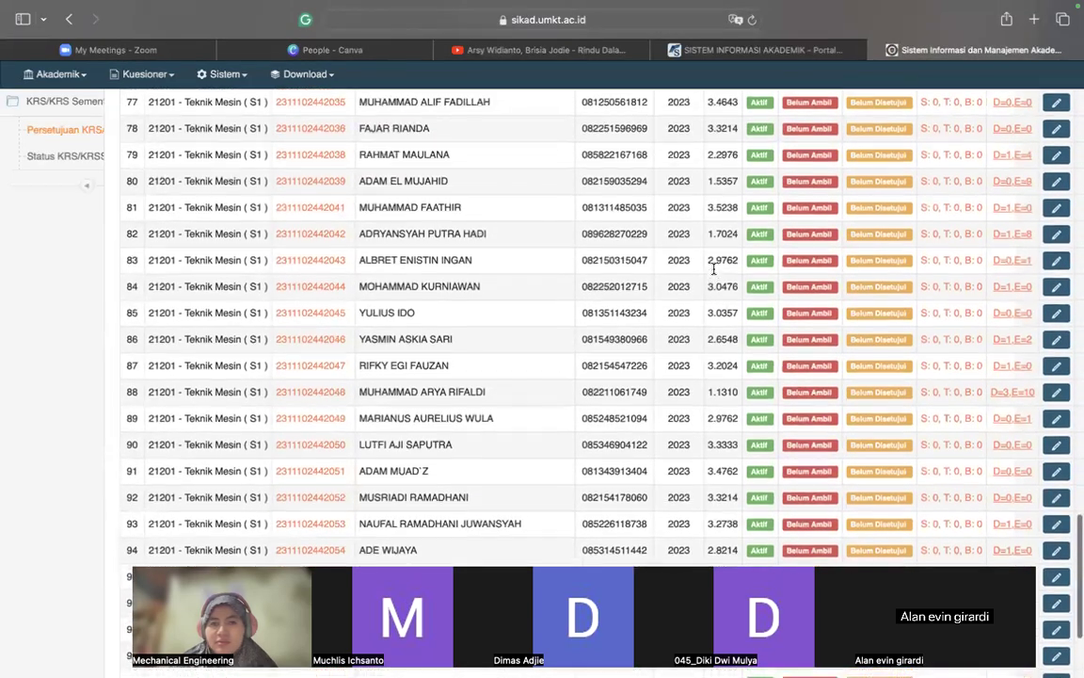
pyautogui.scroll(1, 713, 272)
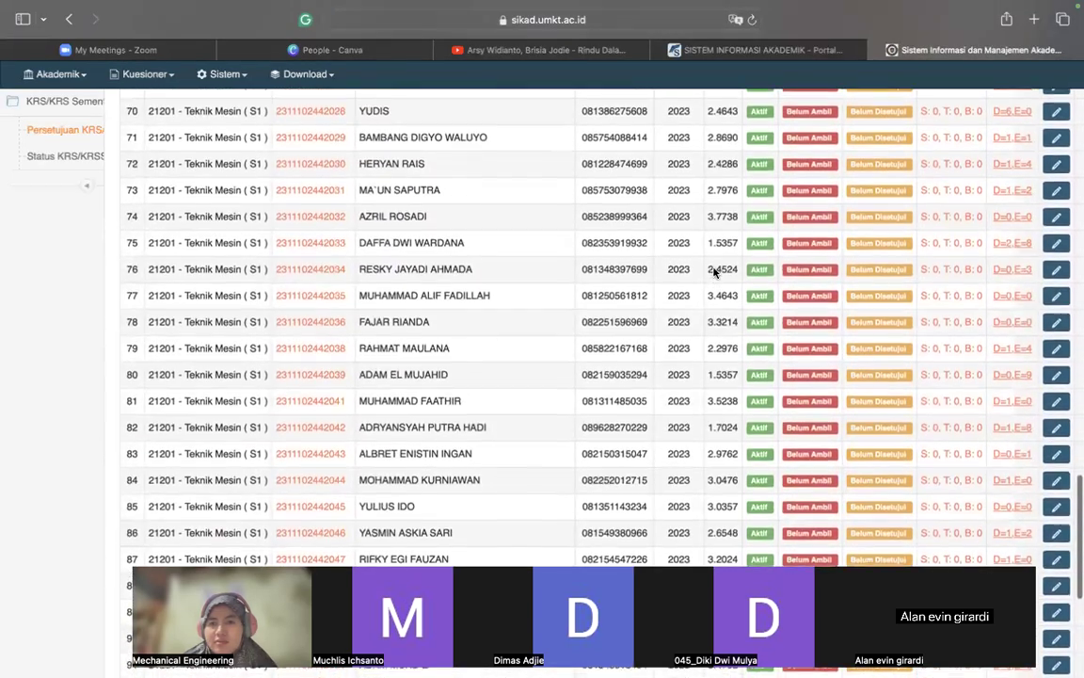
pyautogui.scroll(2, 714, 270)
pyautogui.scroll(1, 713, 271)
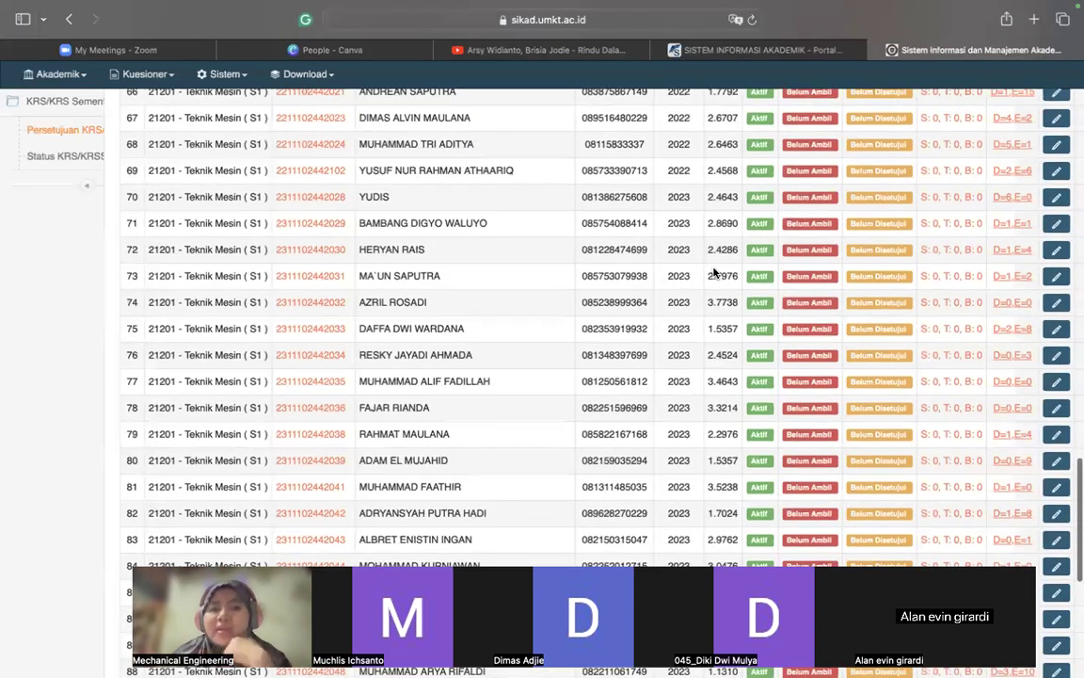
pyautogui.scroll(6, 713, 272)
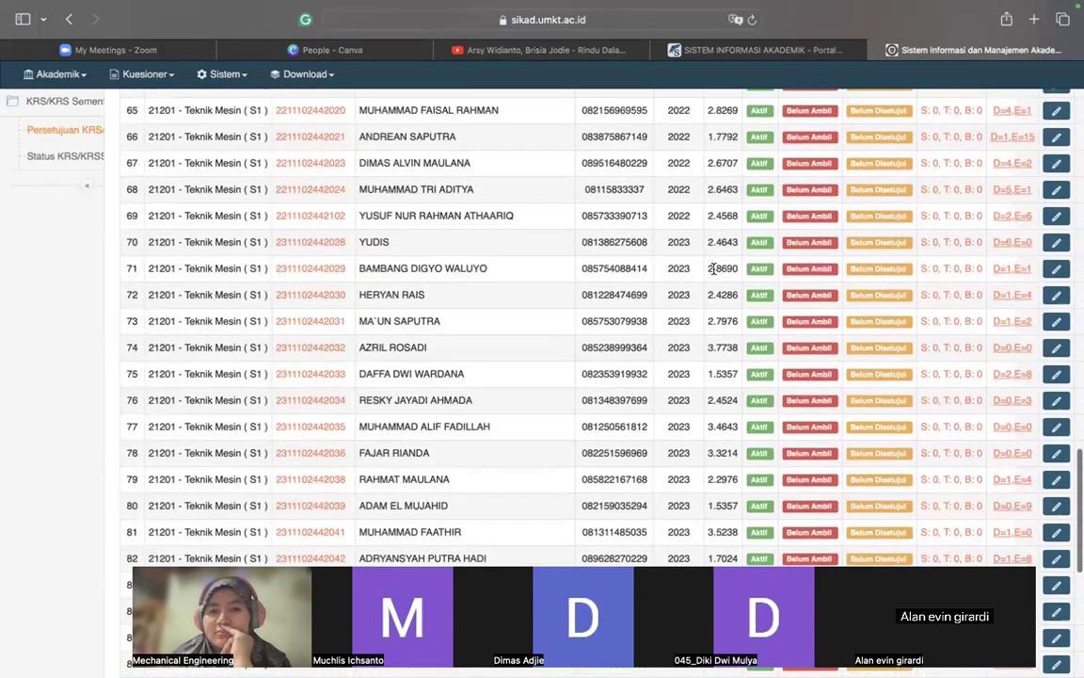
pyautogui.scroll(10, 713, 272)
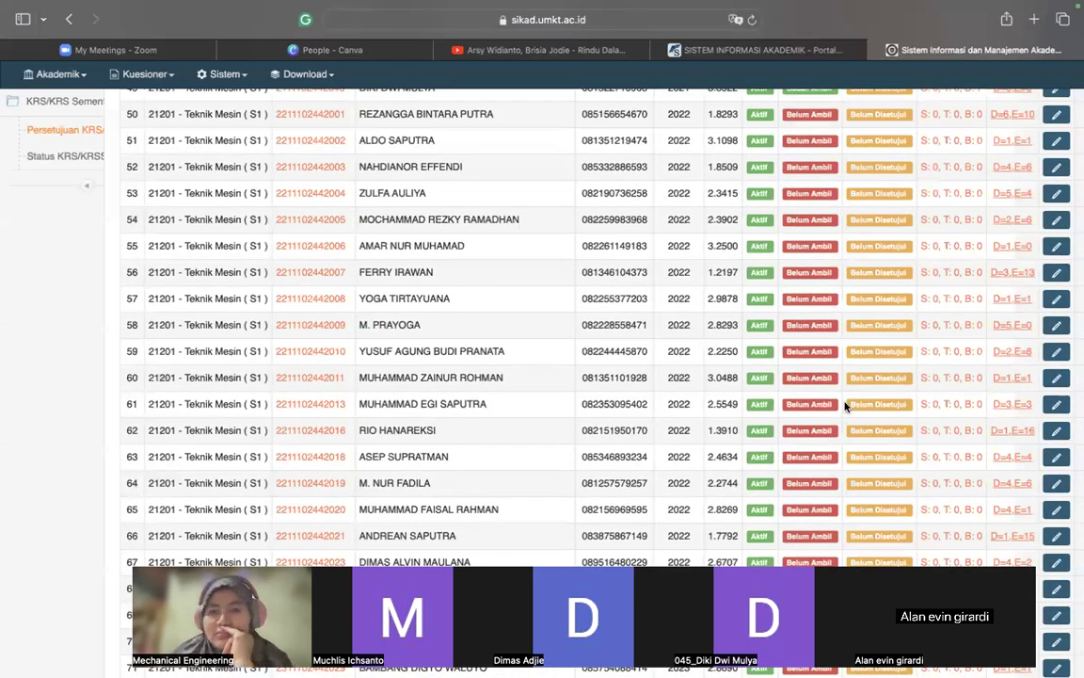
pyautogui.scroll(8, 819, 280)
pyautogui.scroll(3, 819, 281)
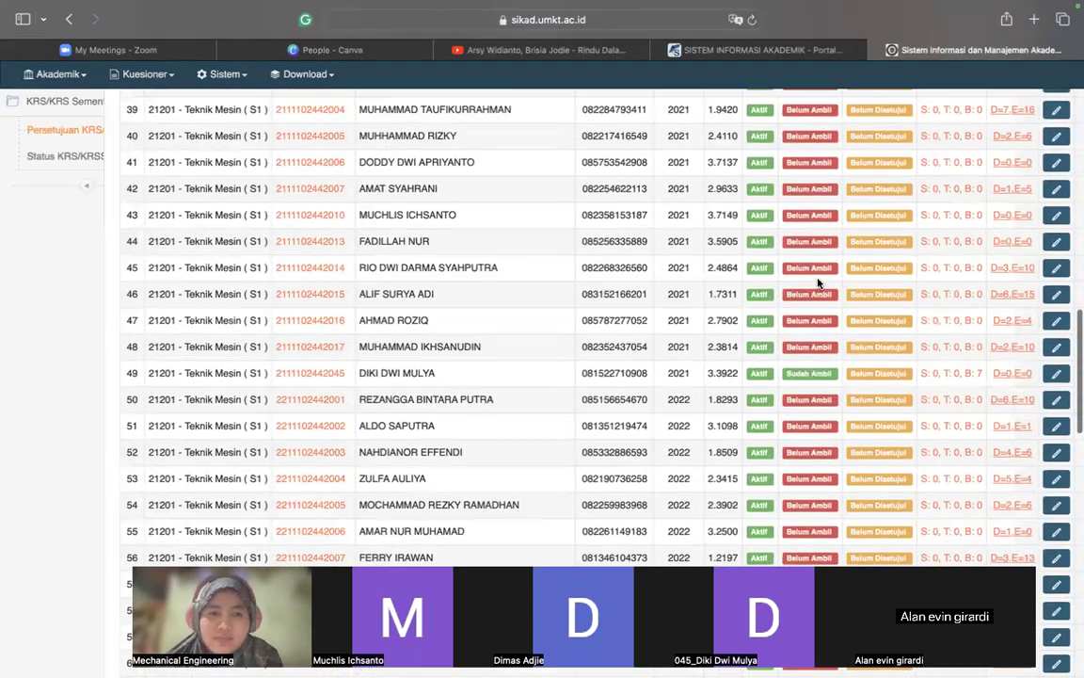
pyautogui.scroll(14, 818, 282)
pyautogui.scroll(6, 818, 282)
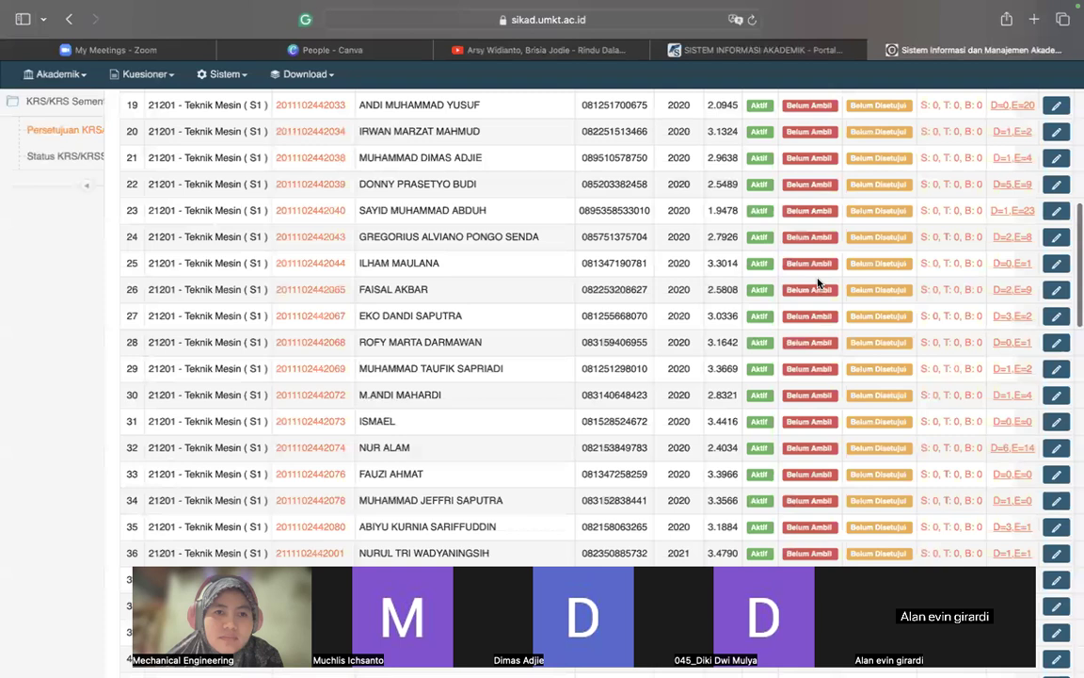
pyautogui.hscroll(-1, 710, 174)
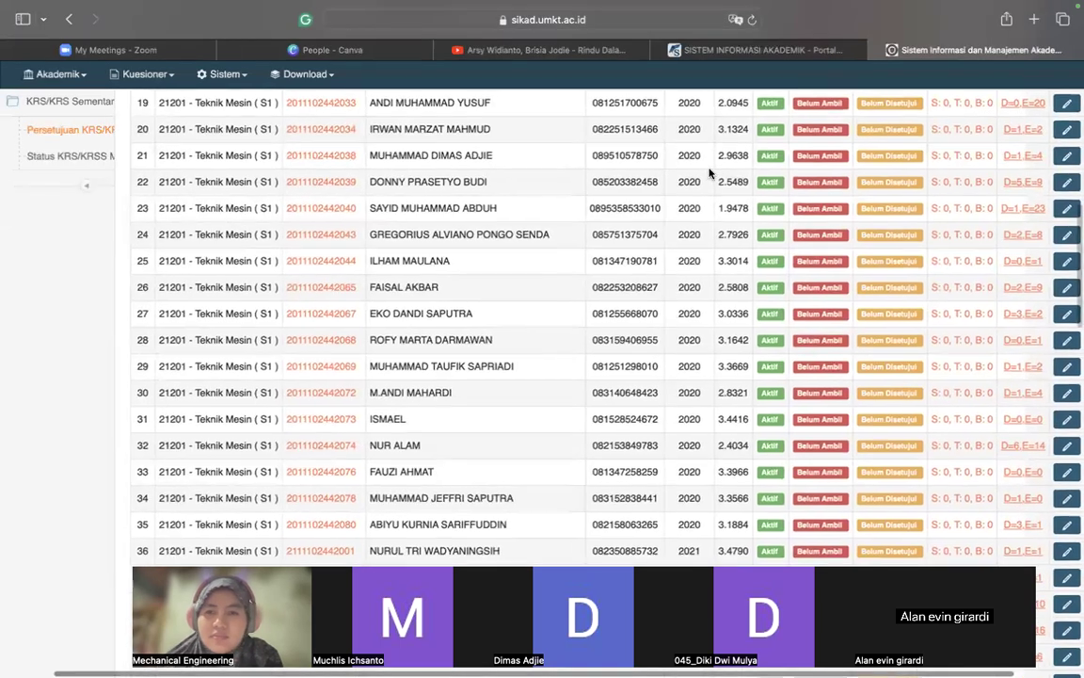
pyautogui.scroll(-1, 710, 173)
pyautogui.scroll(1, 710, 173)
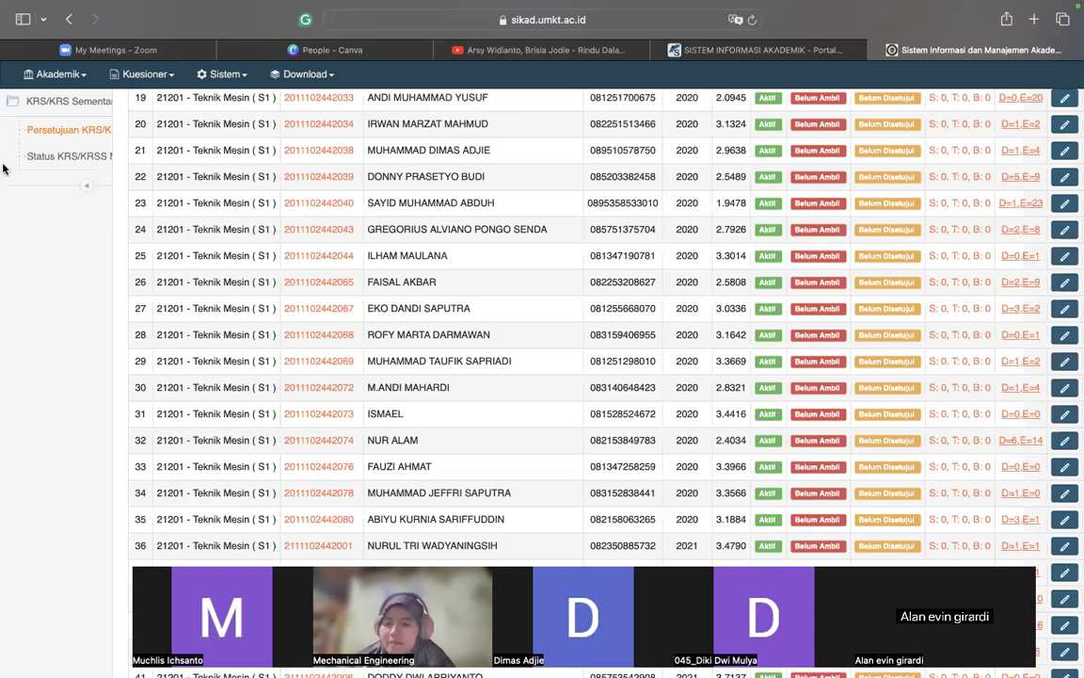
# - Open the record of the 2021-cohort student in row 43 of the approval list and generate the printable transcript
pyautogui.moveTo(3, 167)
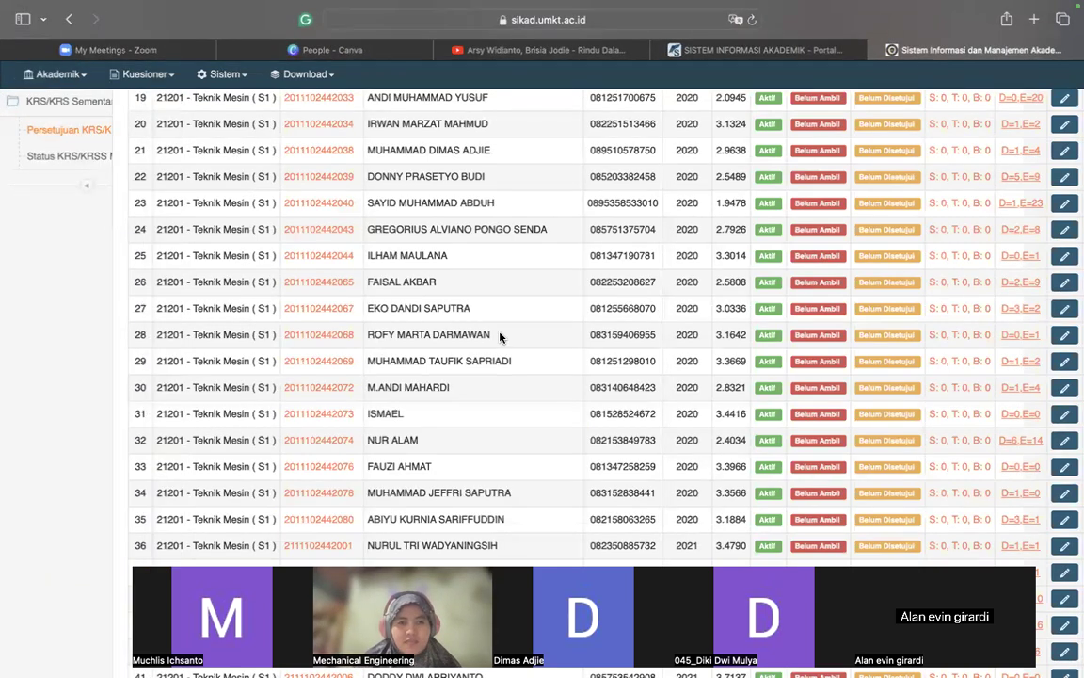
pyautogui.scroll(-5, 500, 336)
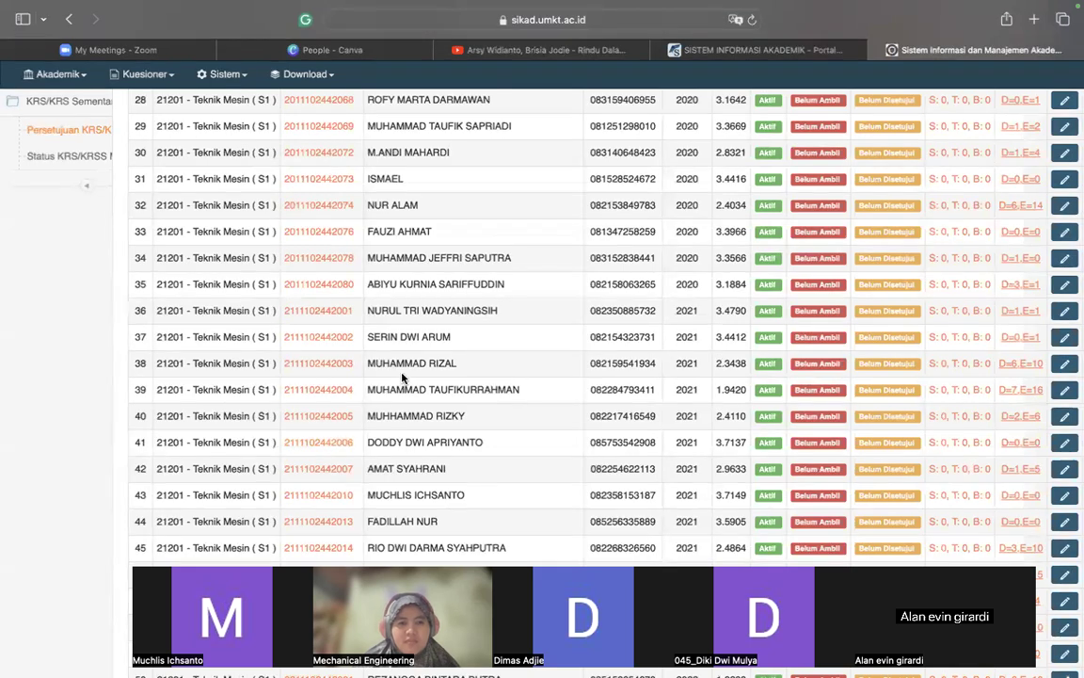
pyautogui.scroll(-3, 402, 378)
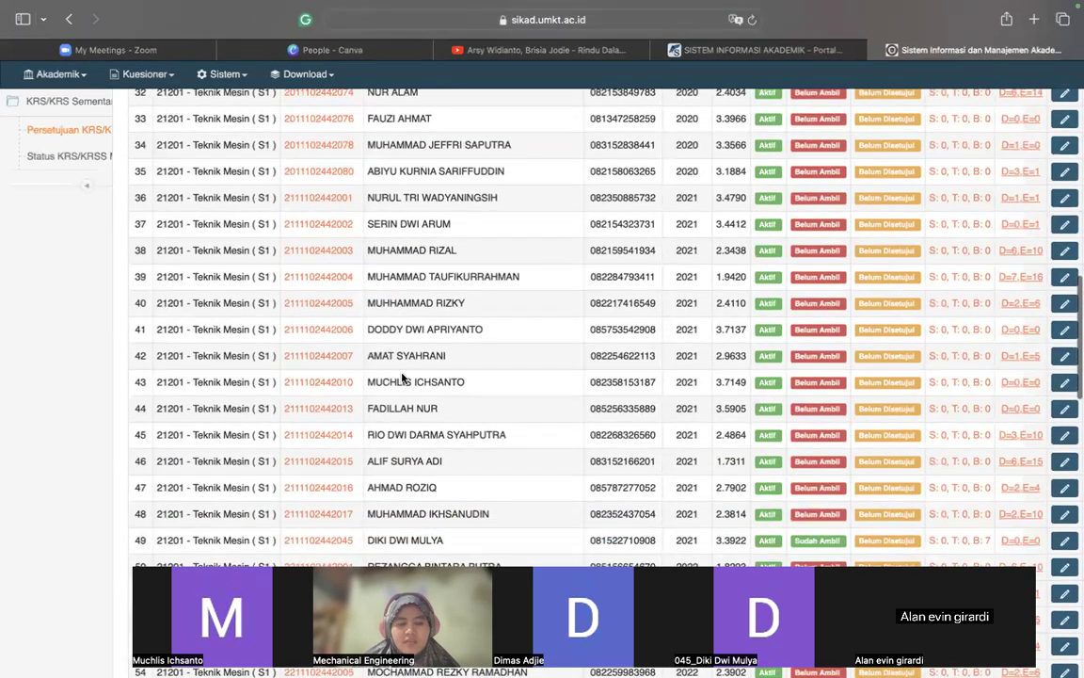
pyautogui.scroll(5, 402, 377)
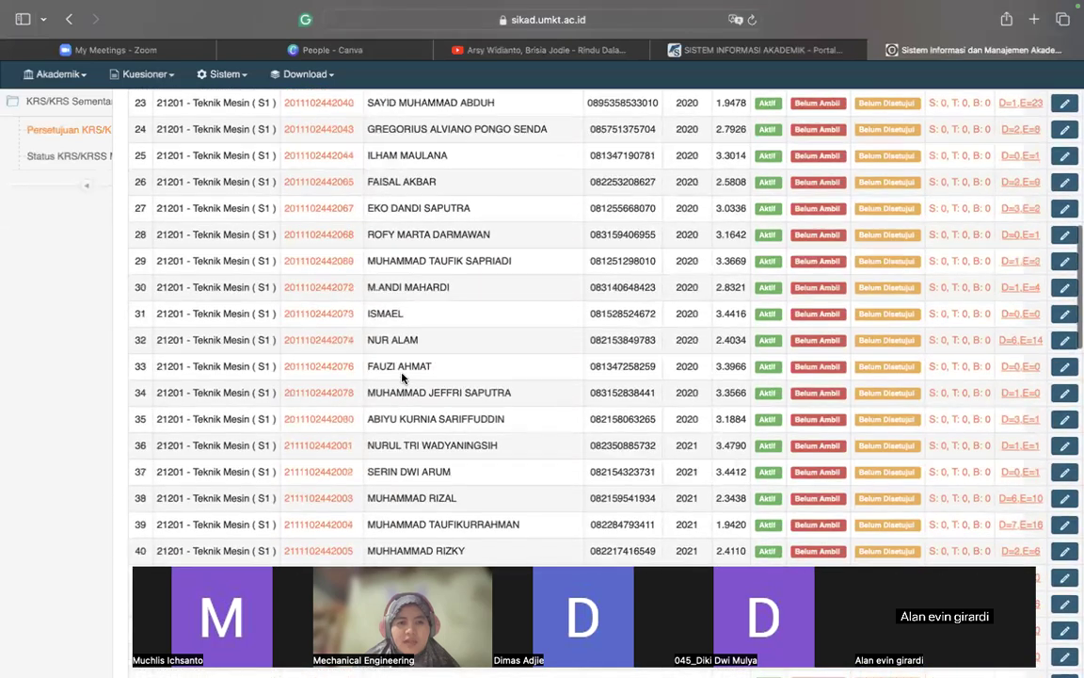
pyautogui.scroll(-5, 402, 377)
pyautogui.scroll(-2, 402, 378)
pyautogui.scroll(3, 402, 376)
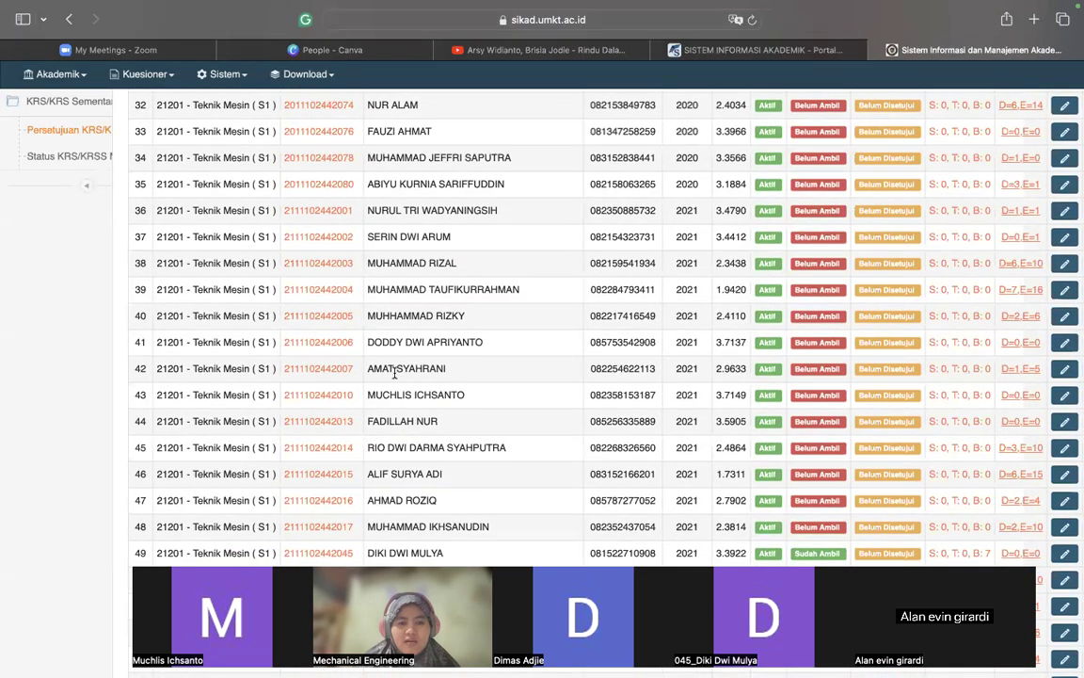
pyautogui.click(314, 397)
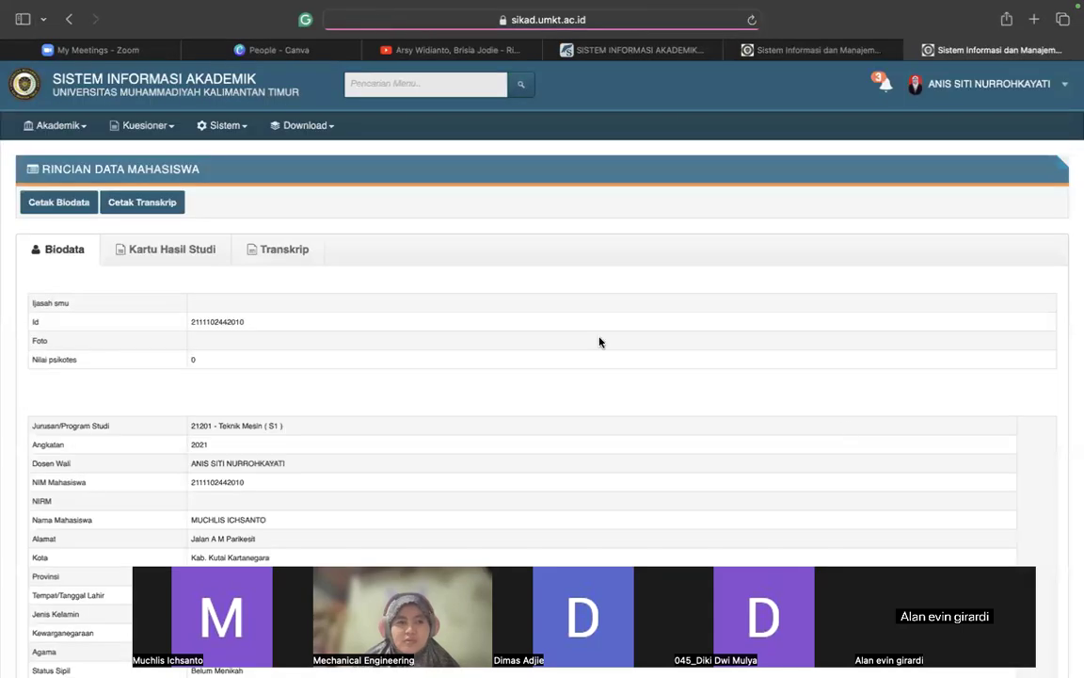
pyautogui.click(150, 198)
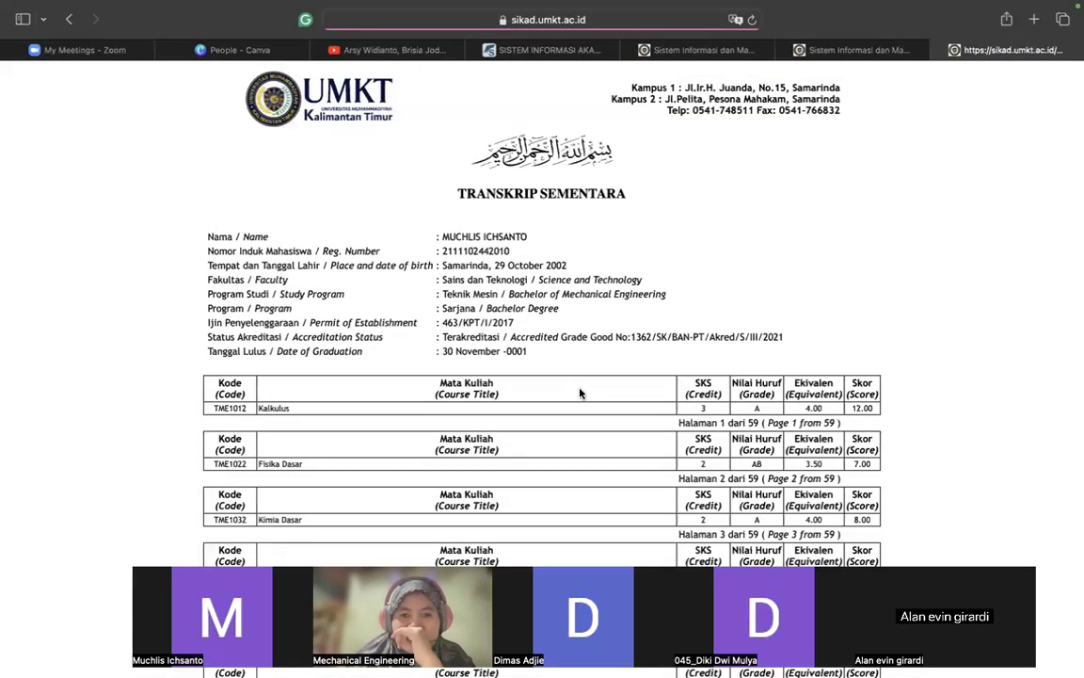
# - Review the courses, grades, total credits and cumulative GPA in the row 43 student's provisional transcript
pyautogui.scroll(-2, 585, 388)
pyautogui.scroll(-20, 585, 388)
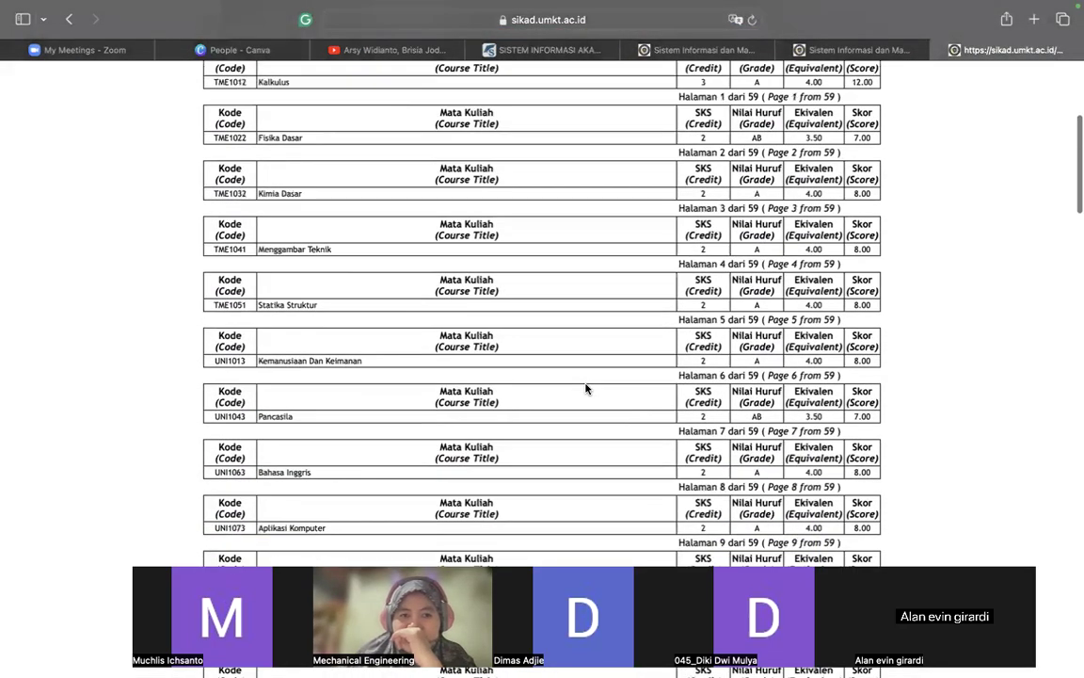
pyautogui.scroll(-20, 586, 388)
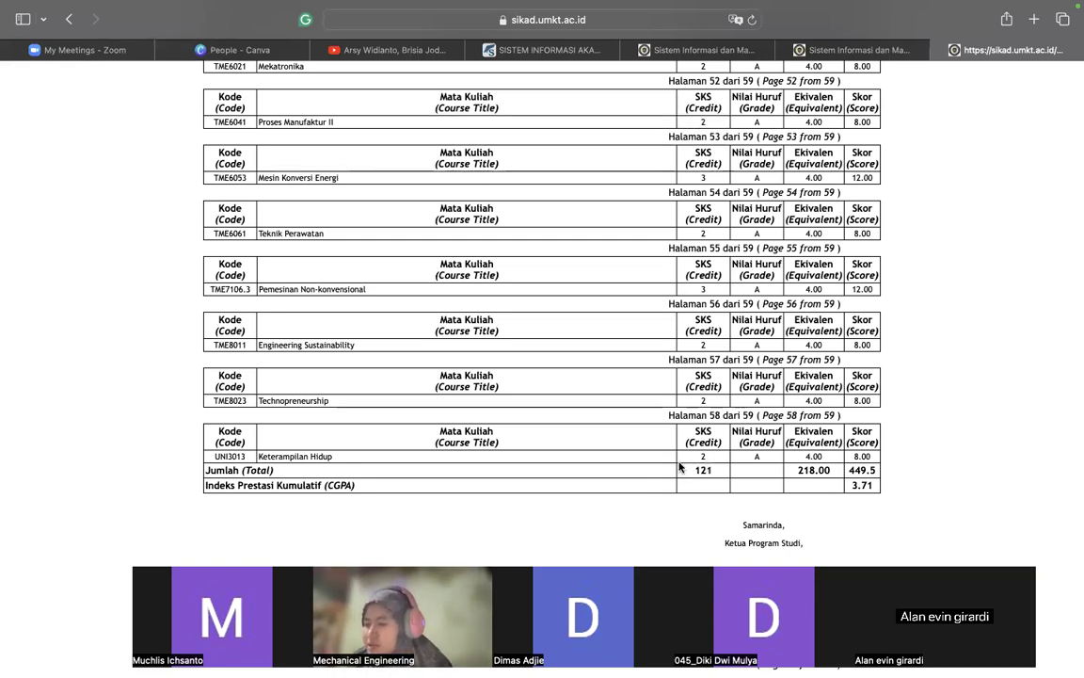
pyautogui.scroll(10, 520, 353)
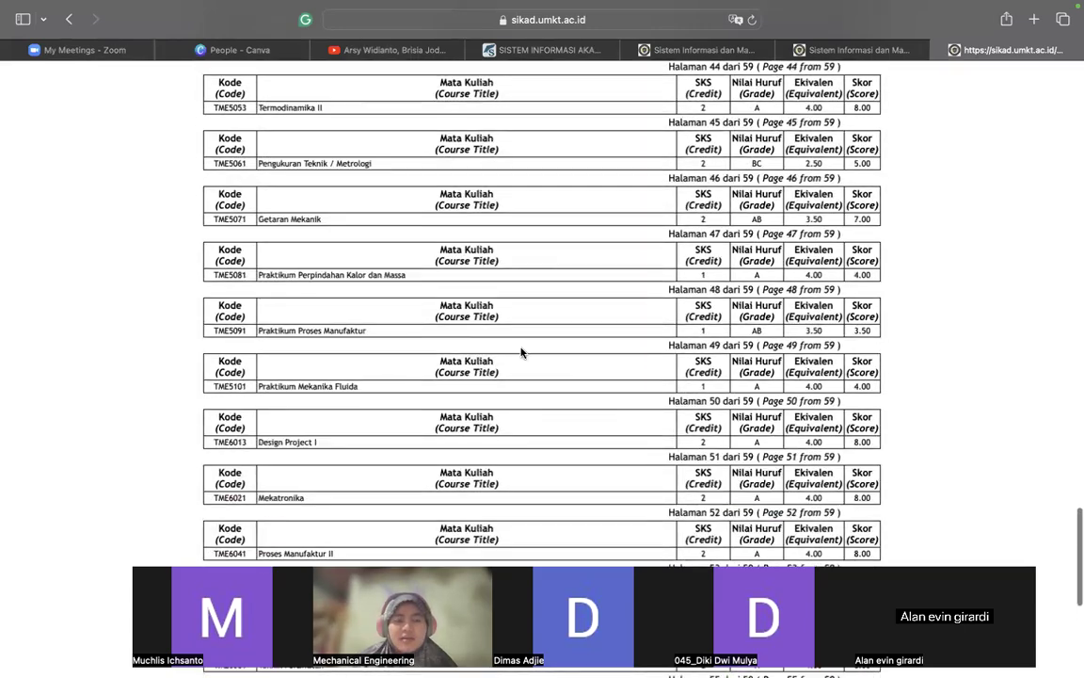
pyautogui.scroll(20, 522, 351)
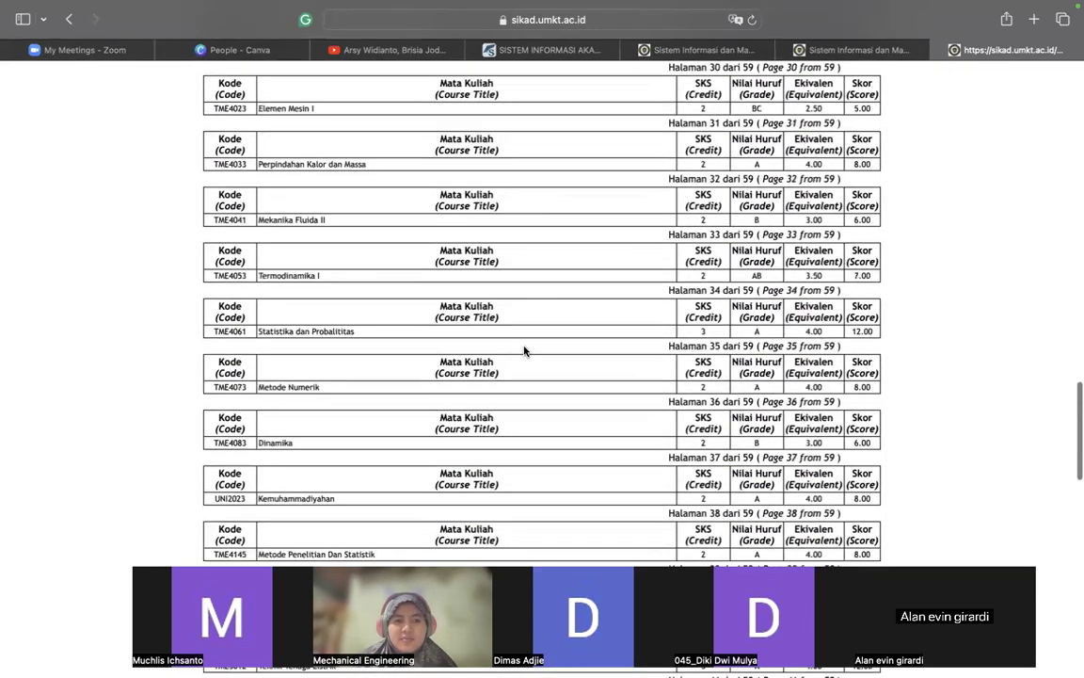
pyautogui.scroll(20, 524, 351)
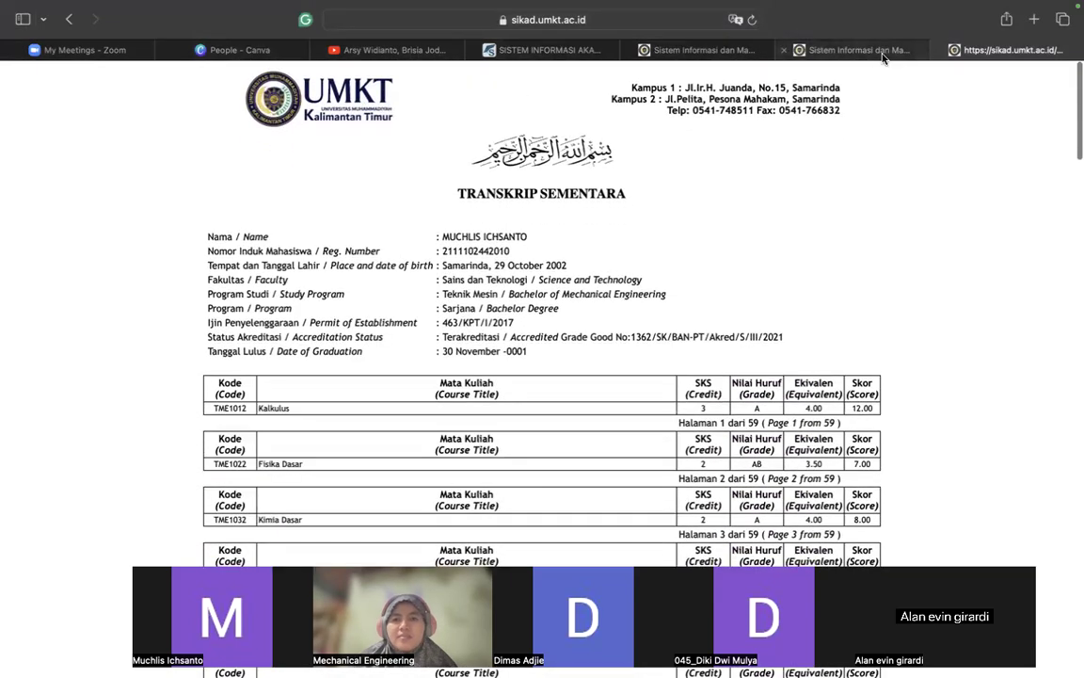
# - Close the printable transcript and the student's detail page, returning to the KRS/KRSS approval list
pyautogui.click(880, 55)
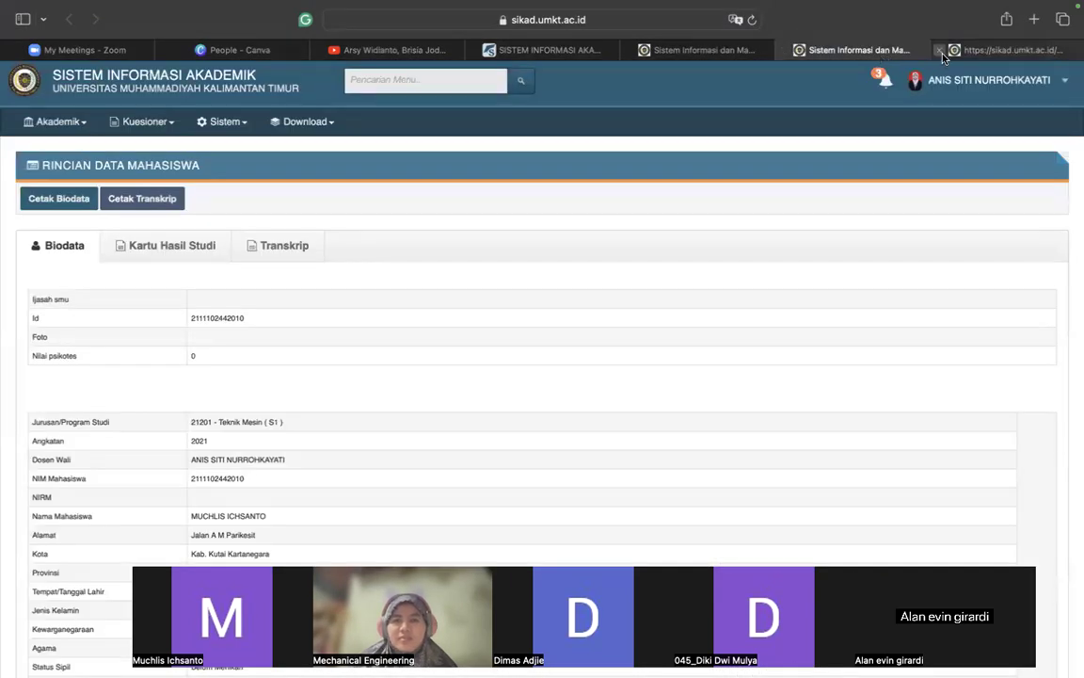
pyautogui.press('super+w')
pyautogui.click(800, 51)
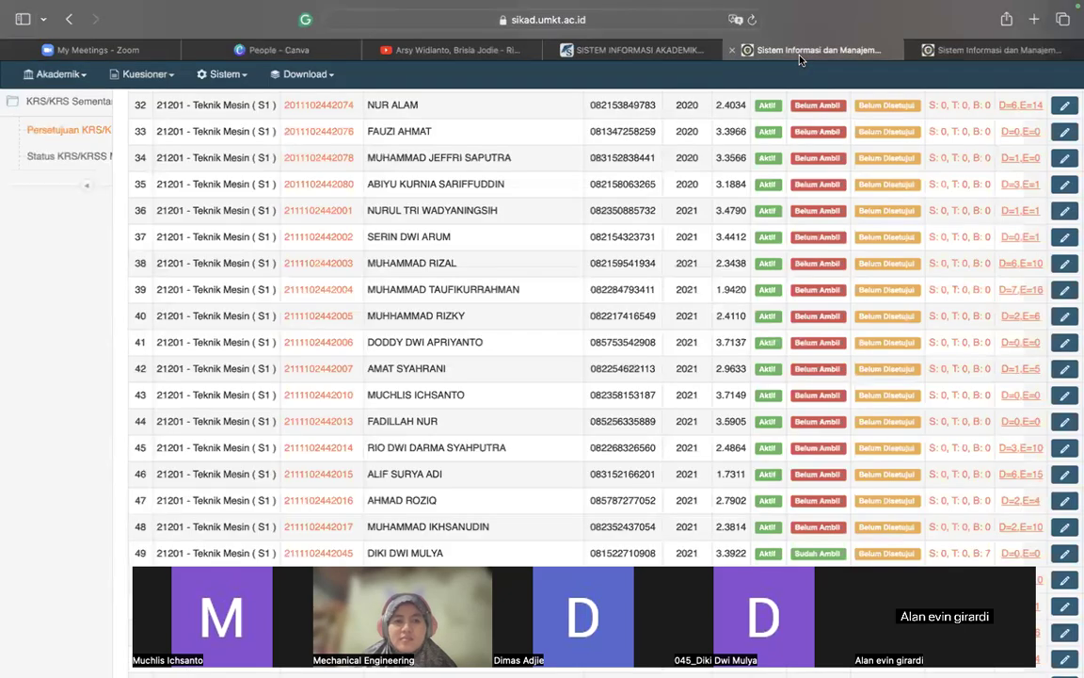
pyautogui.click(913, 55)
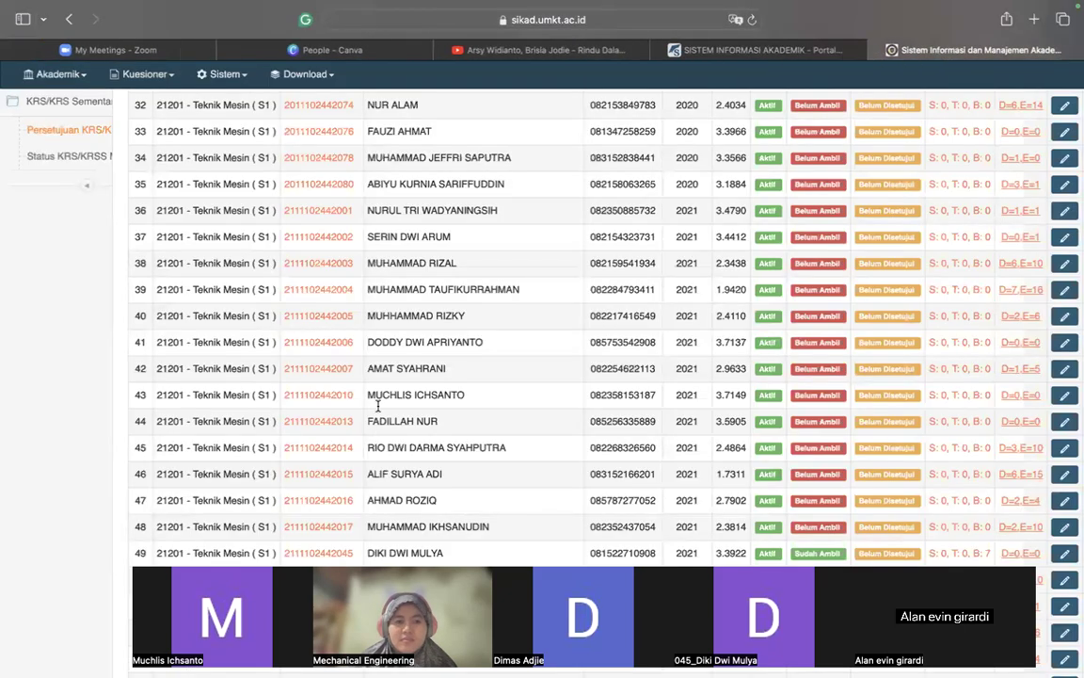
# - Open the record of the 2021-cohort student in row 41 and look through the course grades in the Transkrip section
pyautogui.press('super+t')
pyautogui.press('super+shift+t')
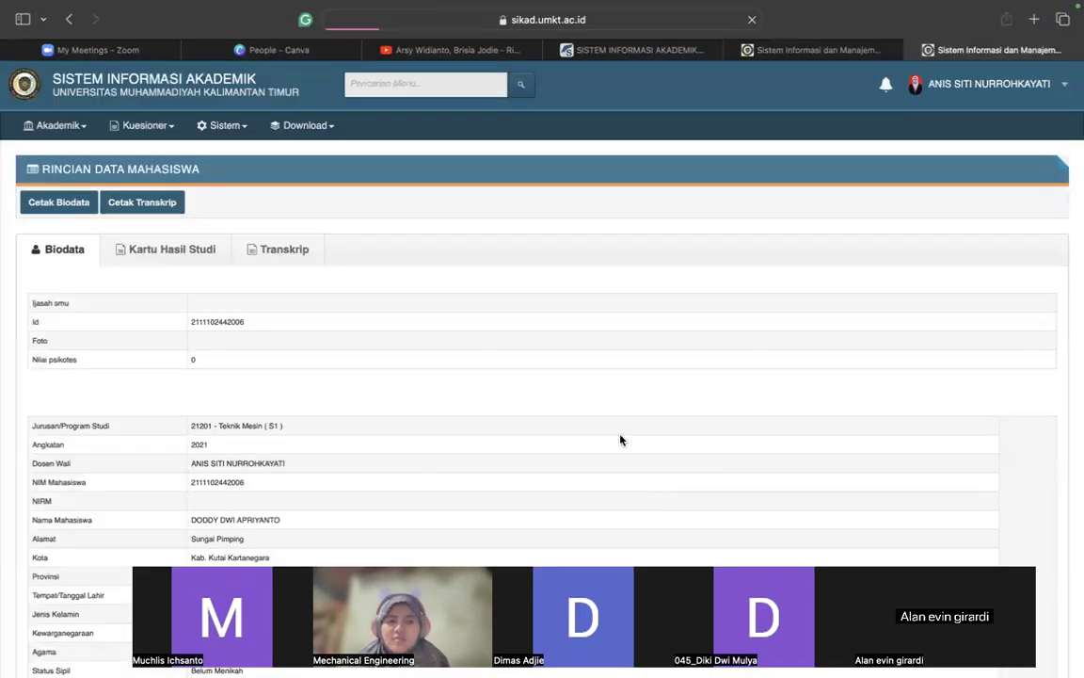
pyautogui.click(283, 253)
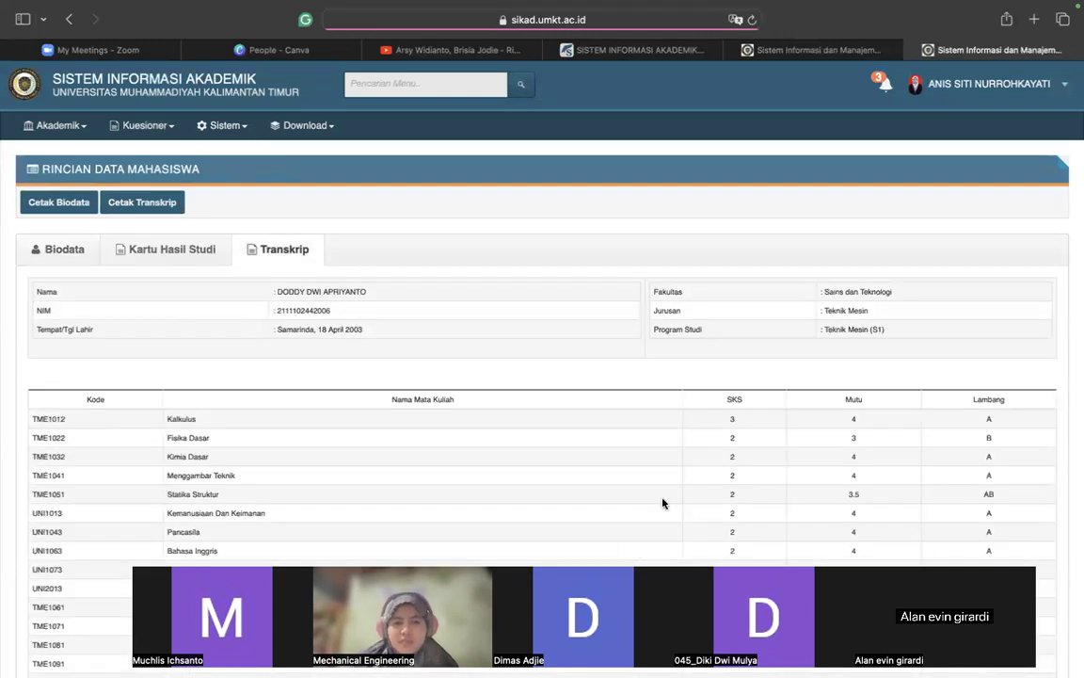
pyautogui.scroll(-20, 337, 368)
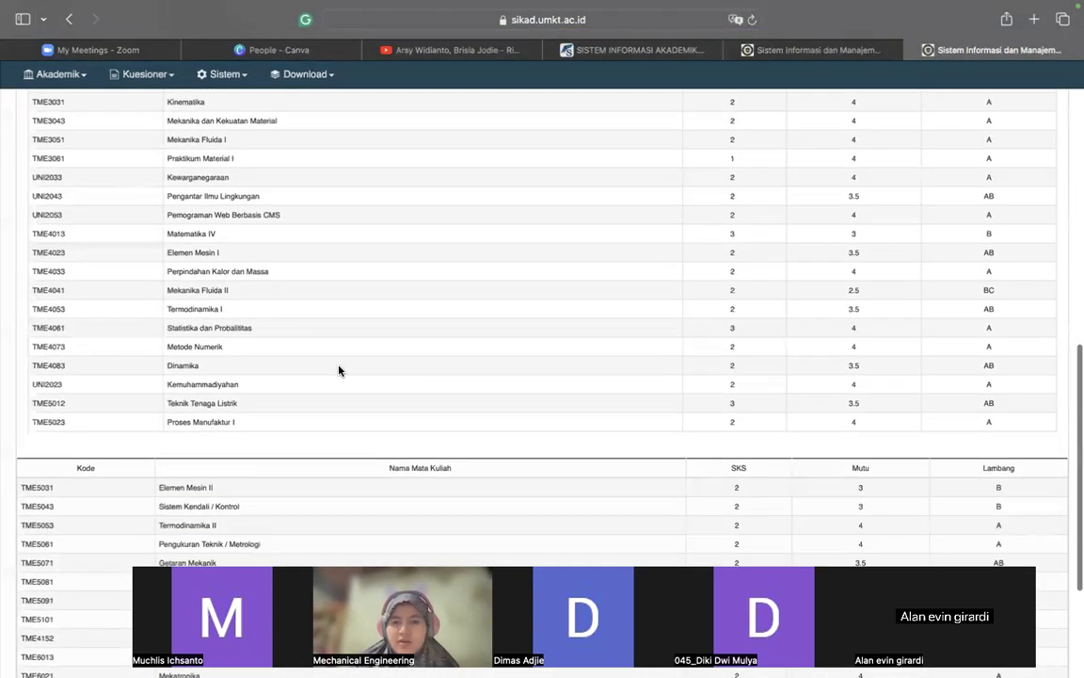
pyautogui.scroll(20, 339, 370)
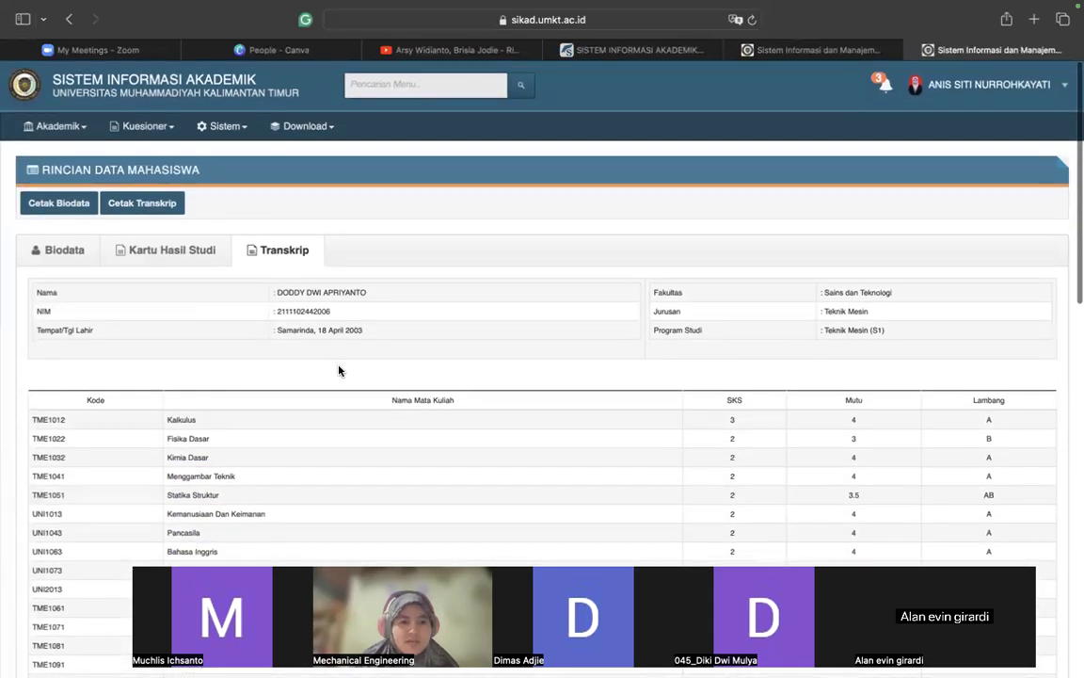
# - Generate the row 41 student's printable transcript and check its total credits and cumulative GPA
pyautogui.click(143, 199)
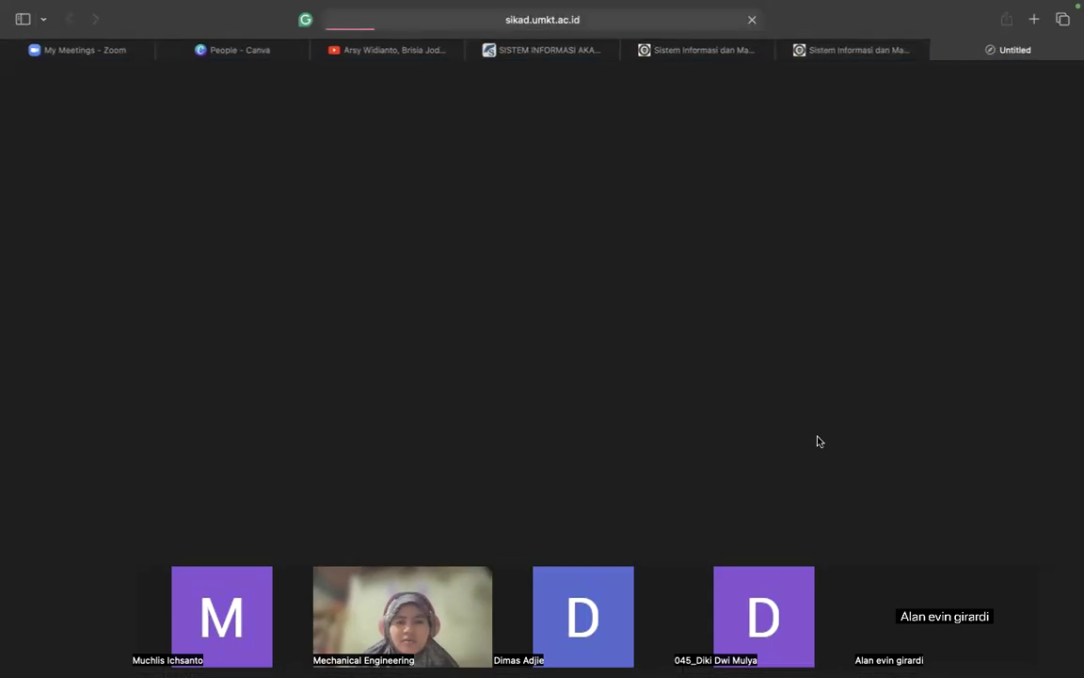
pyautogui.scroll(-20, 801, 439)
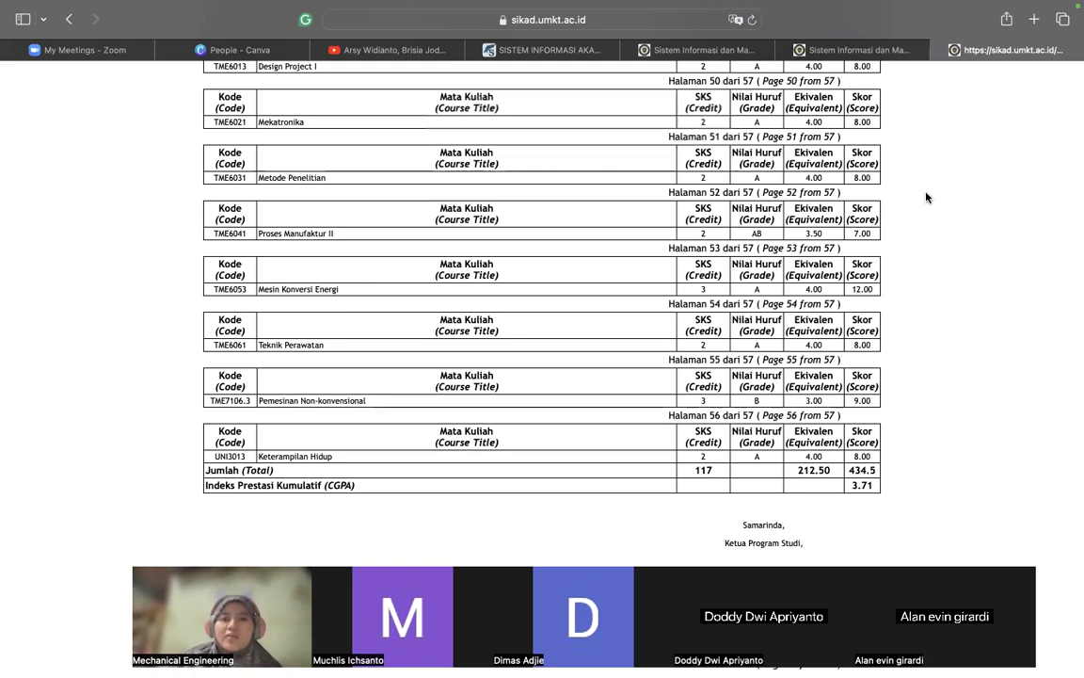
# - Close the row 41 student's printable transcript and detail page, returning to the KRS/KRSS approval list
pyautogui.click(876, 53)
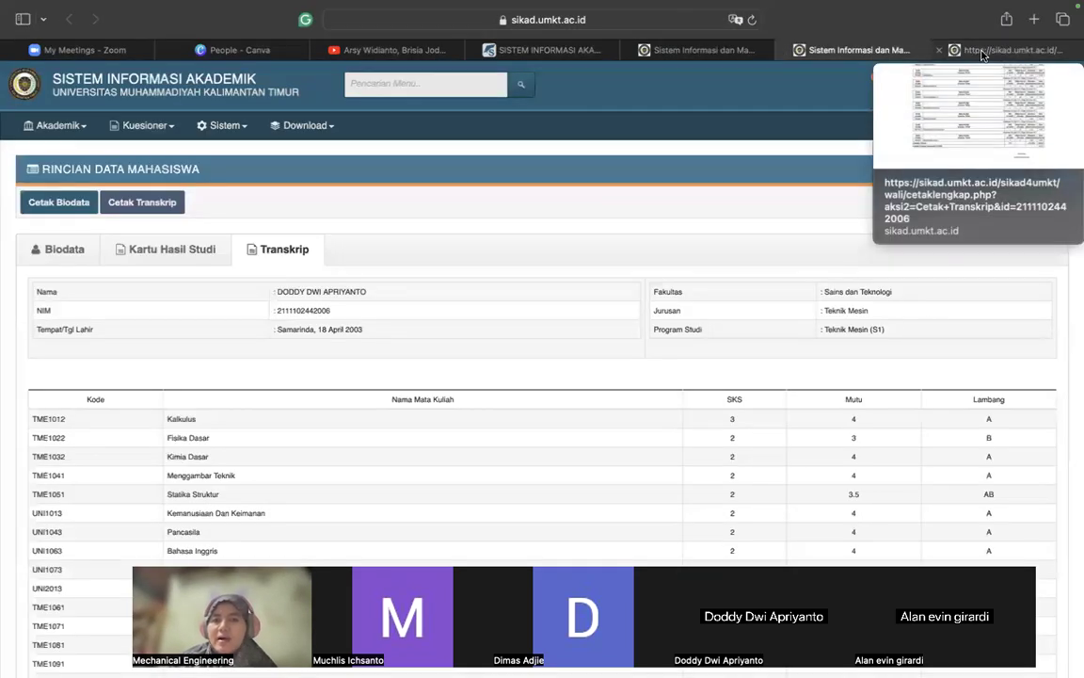
pyautogui.click(938, 50)
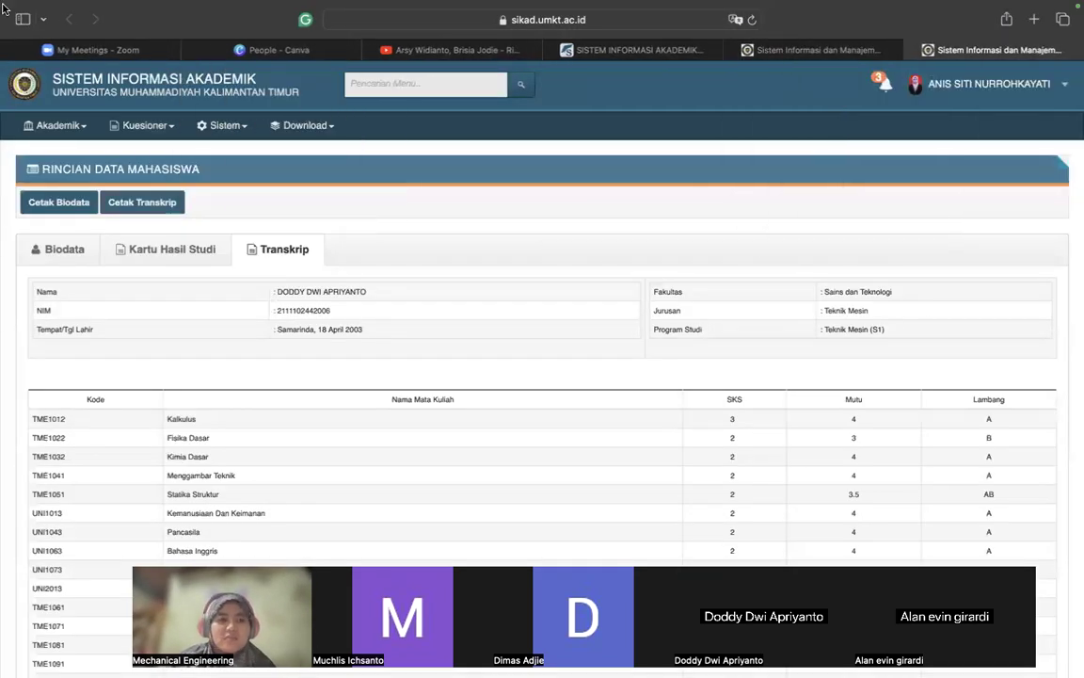
pyautogui.click(876, 53)
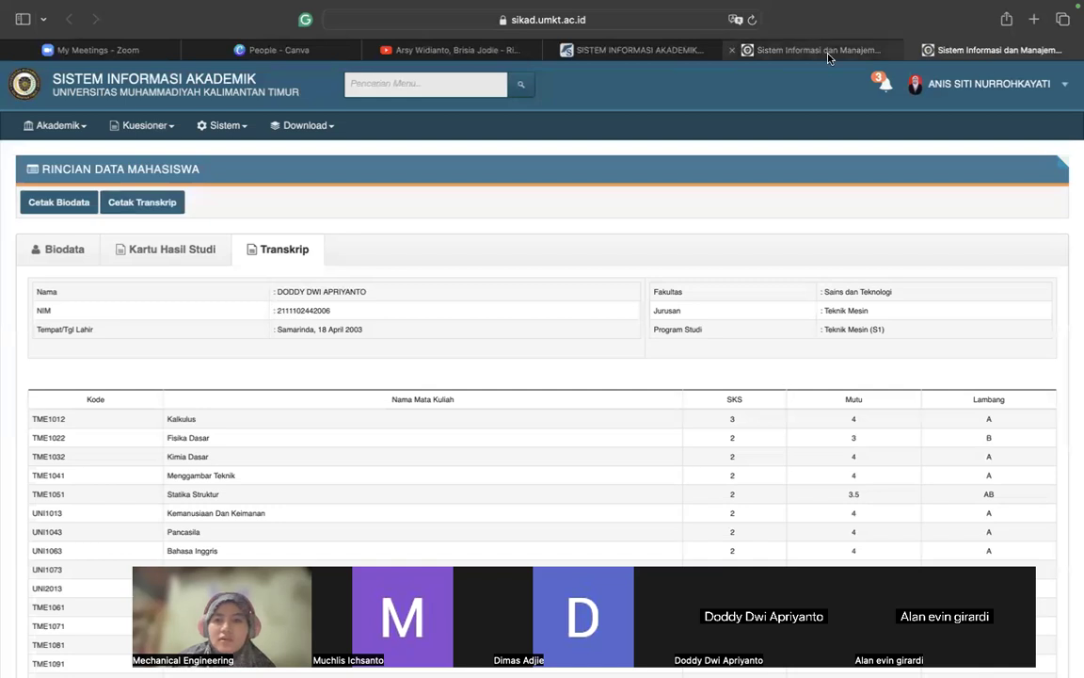
pyautogui.click(1035, 51)
pyautogui.press('super+w')
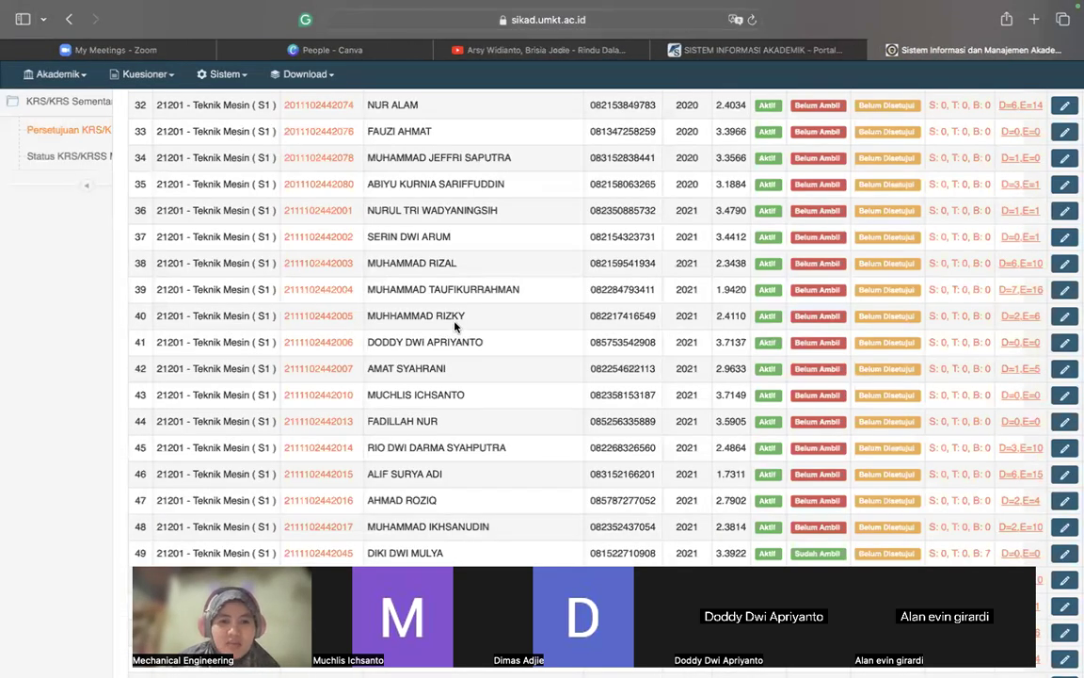
# - Browse the approval list from the 2021 cohort into the 2022 cohort, checking GPAs and course-selection statuses
pyautogui.scroll(-5, 454, 325)
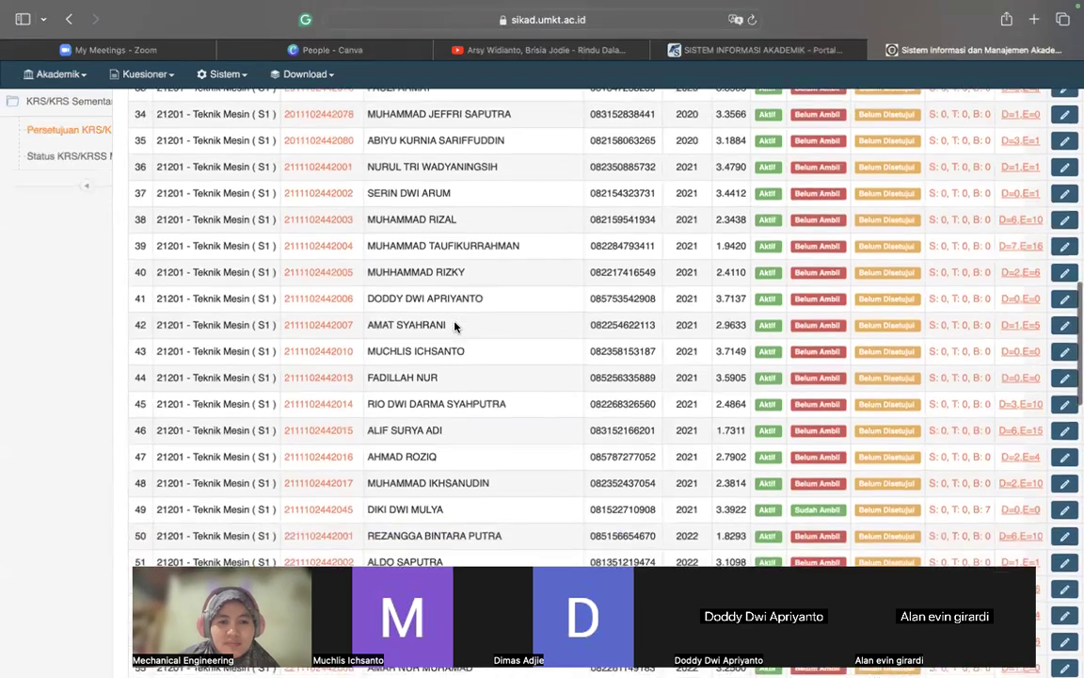
pyautogui.scroll(-3, 455, 325)
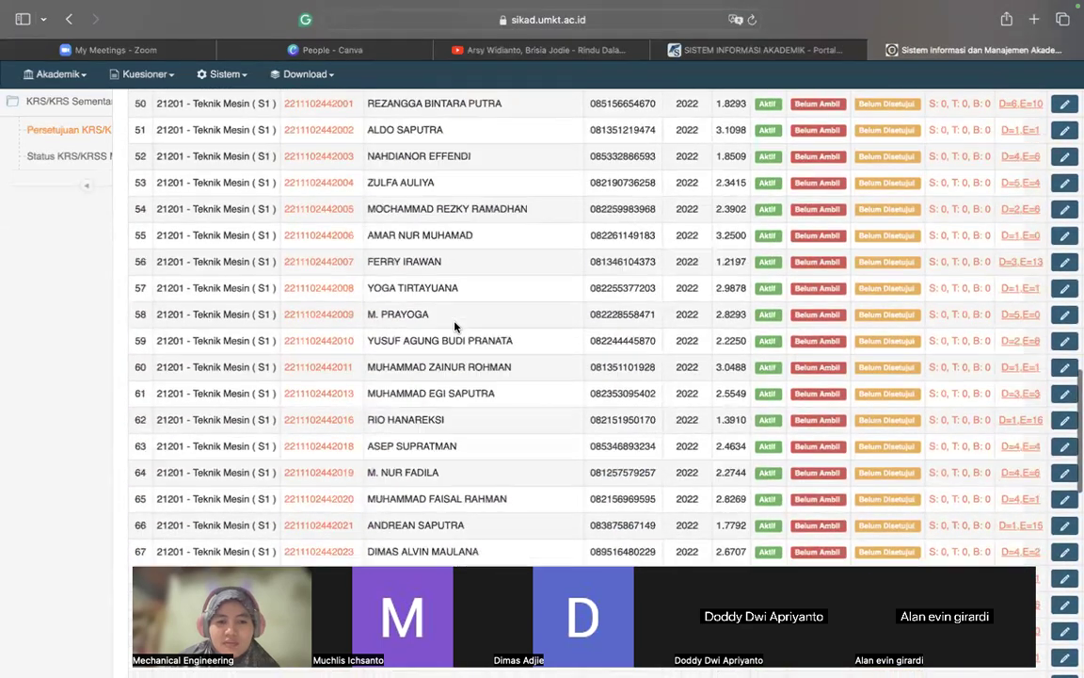
pyautogui.scroll(-3, 454, 326)
pyautogui.scroll(3, 454, 326)
pyautogui.scroll(5, 455, 327)
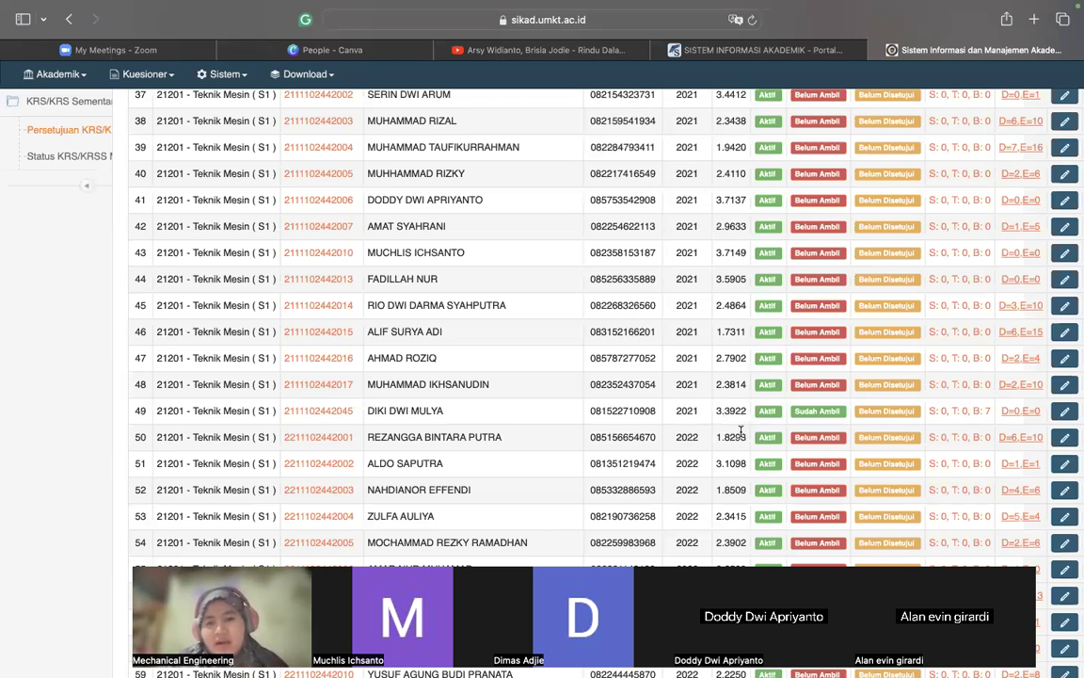
pyautogui.scroll(-1, 741, 430)
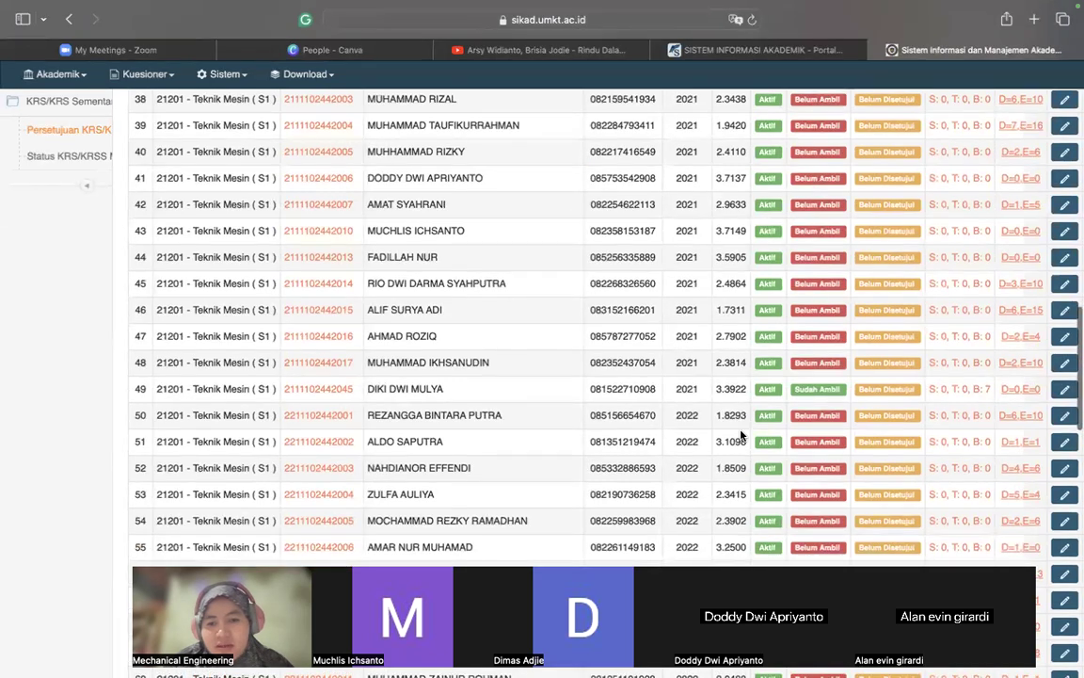
pyautogui.scroll(2, 741, 432)
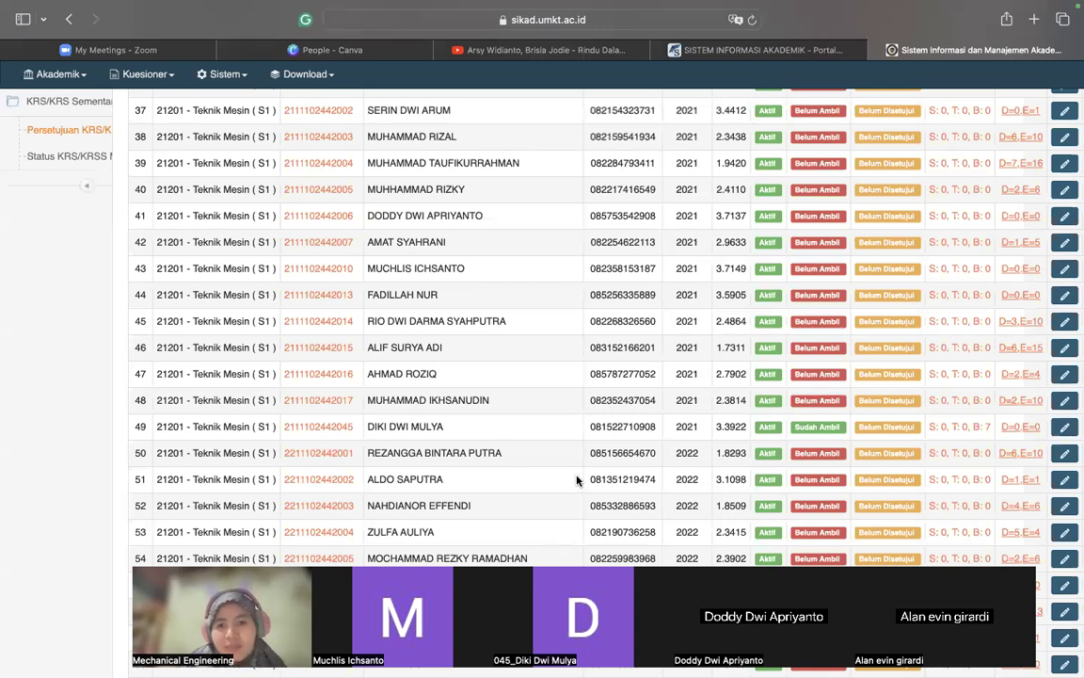
# - Review the 2021-cohort students in rows 36 to 49, including their KRS status and D/E grade counts
pyautogui.scroll(3, 513, 256)
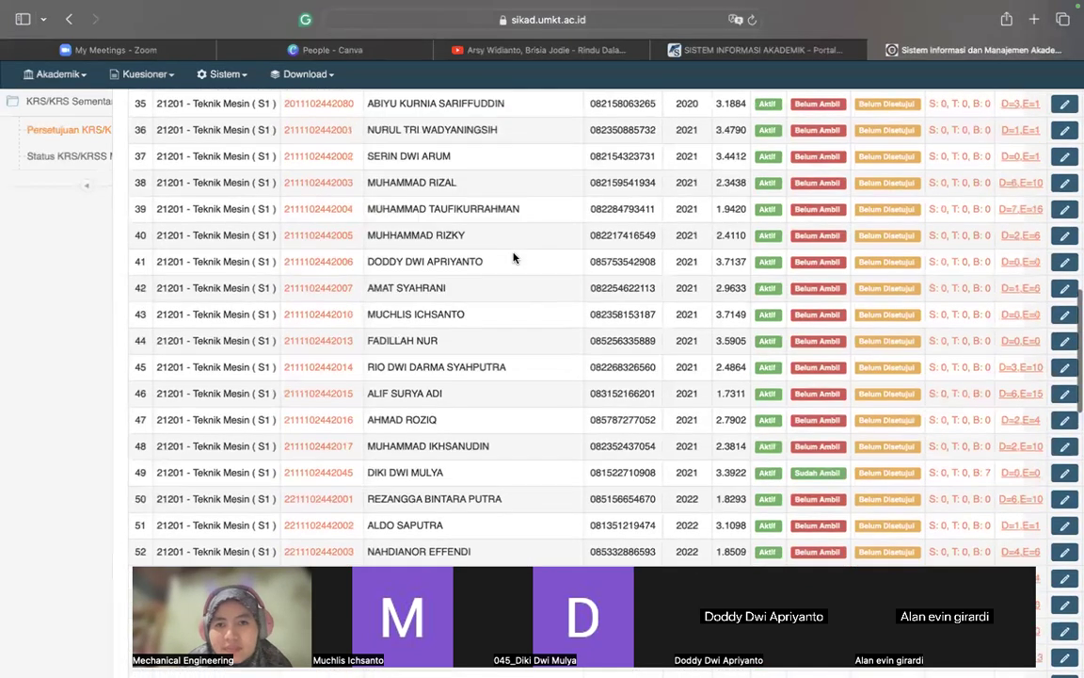
pyautogui.scroll(2, 513, 256)
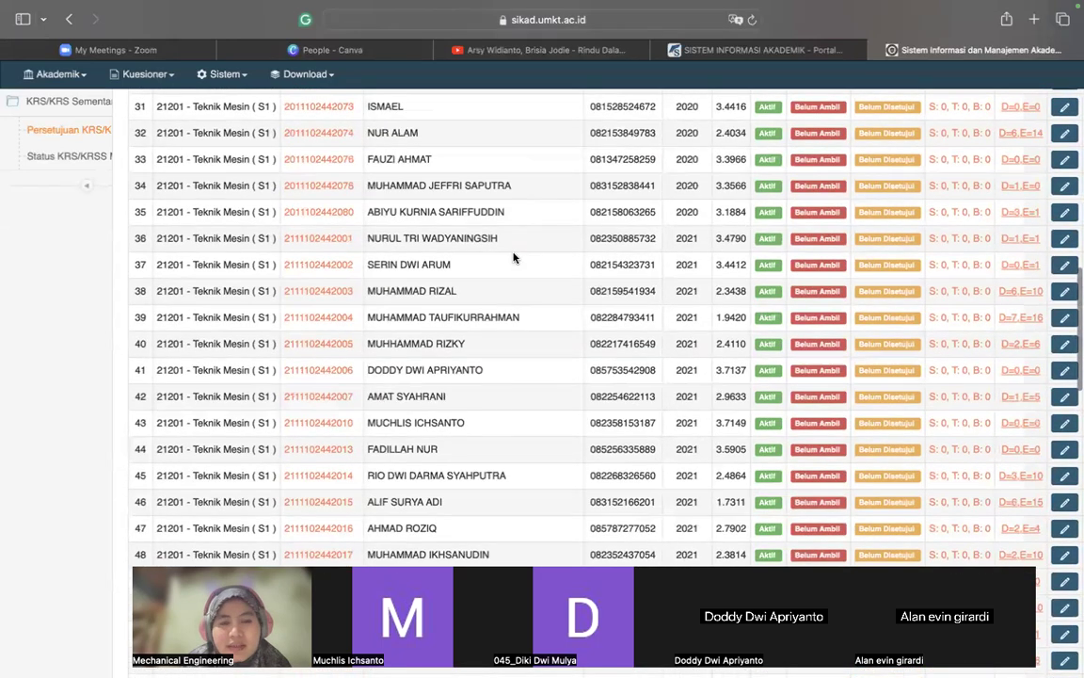
pyautogui.scroll(-3, 513, 256)
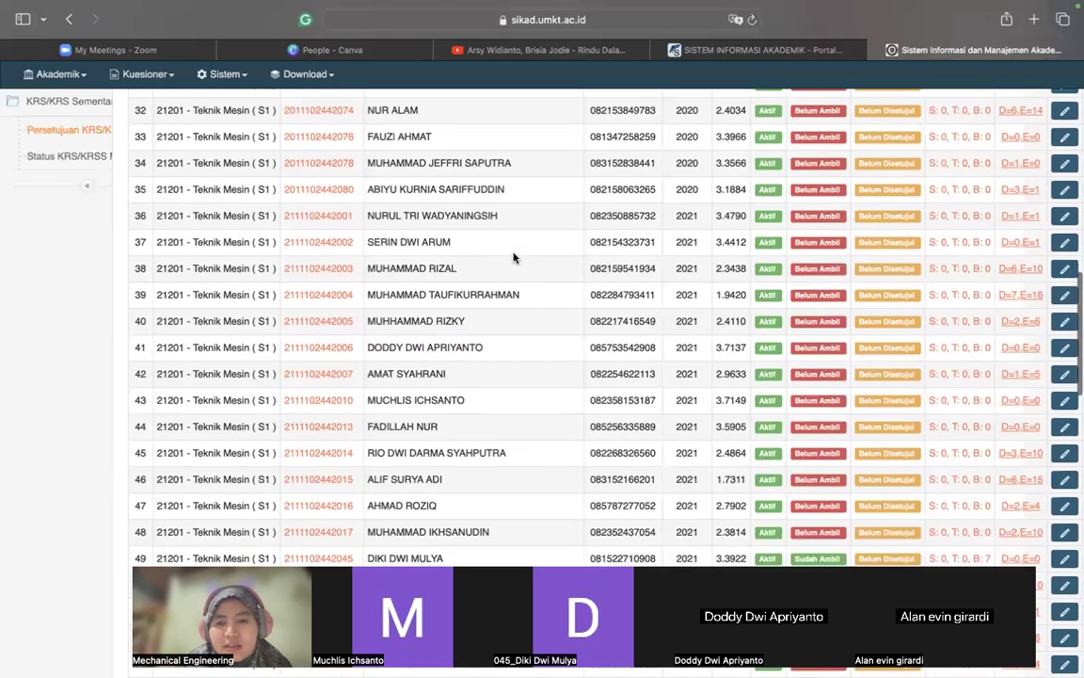
pyautogui.scroll(-3, 513, 256)
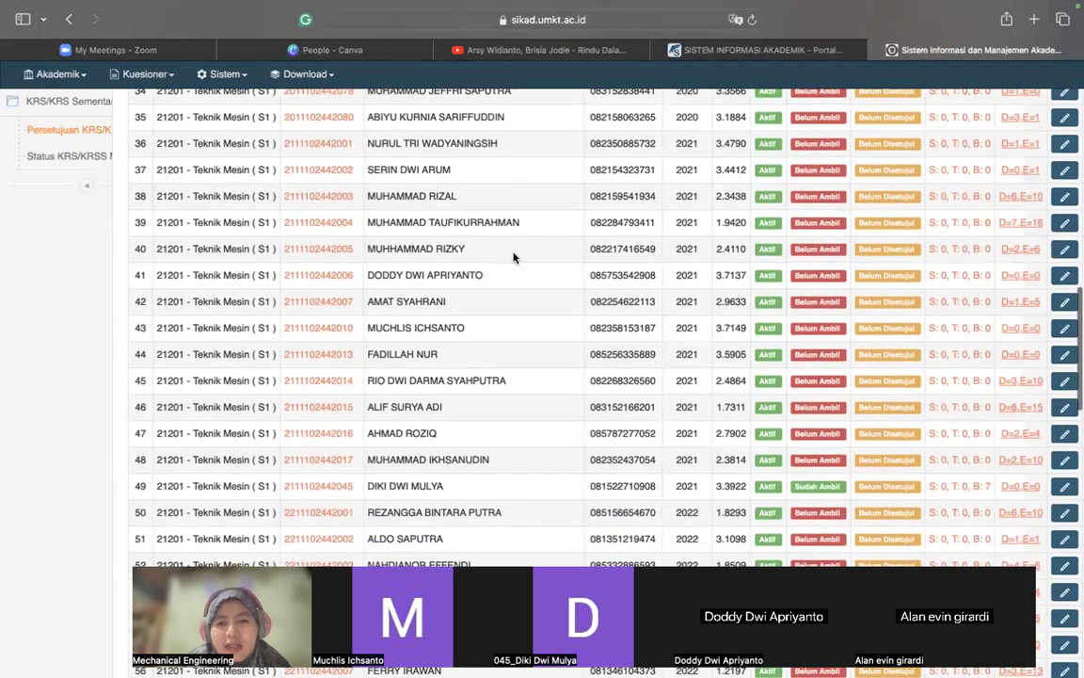
pyautogui.scroll(-1, 508, 263)
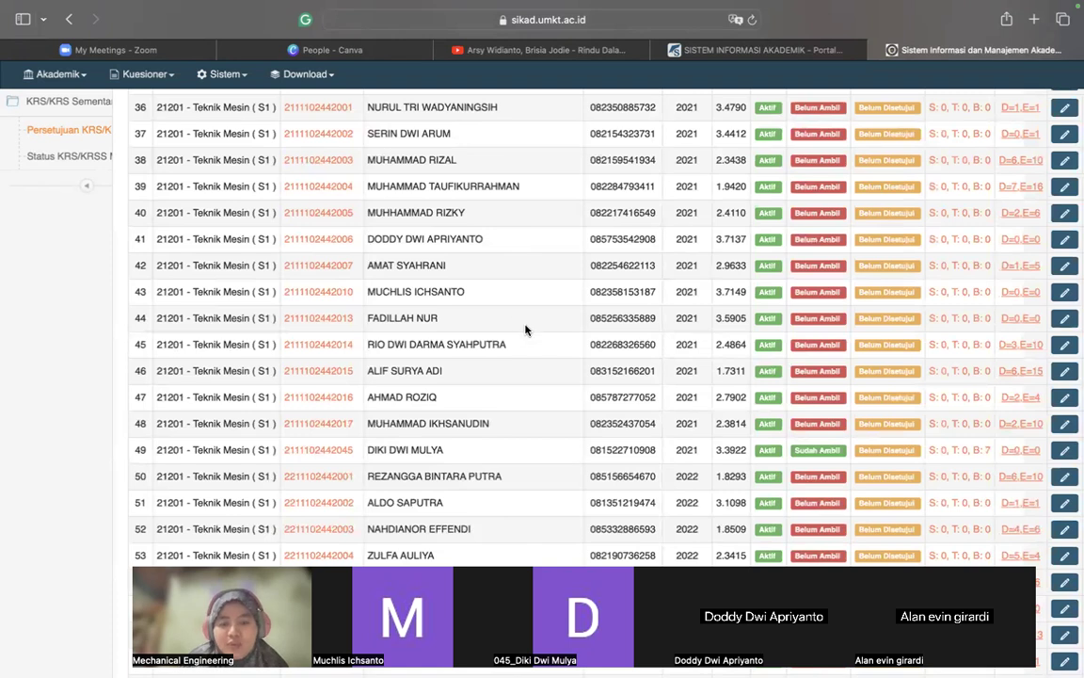
pyautogui.scroll(-2, 527, 327)
pyautogui.scroll(-3, 525, 328)
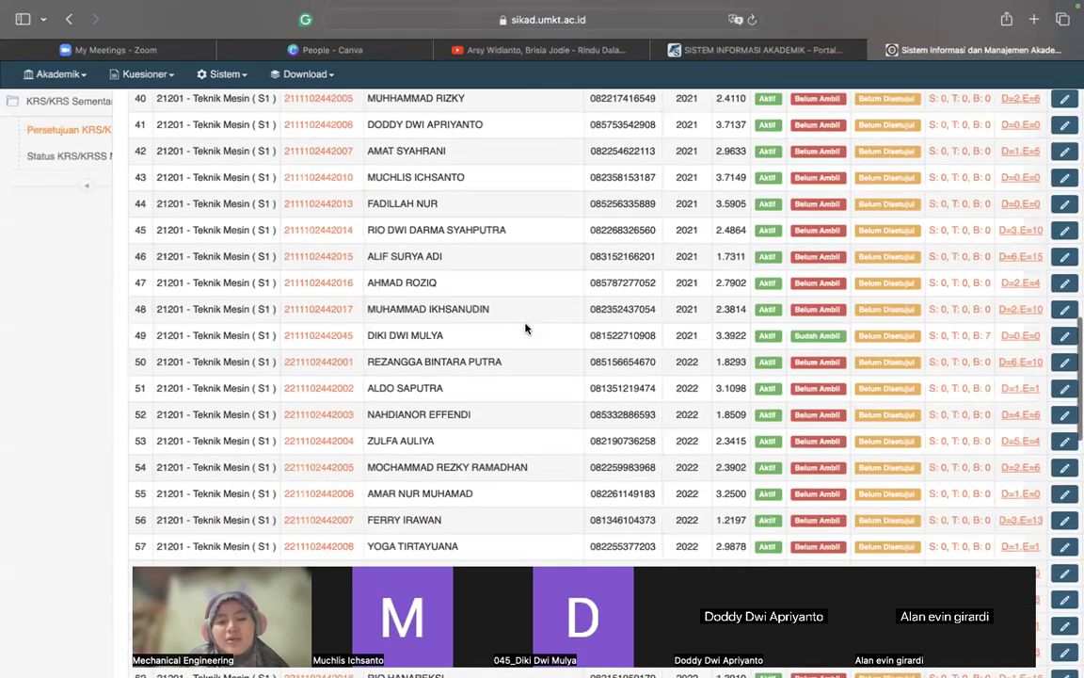
# - Look through the 2022- and 2023-cohort students' GPAs, course-selection statuses and D/E grade counts
pyautogui.scroll(-5, 525, 328)
pyautogui.scroll(-5, 525, 327)
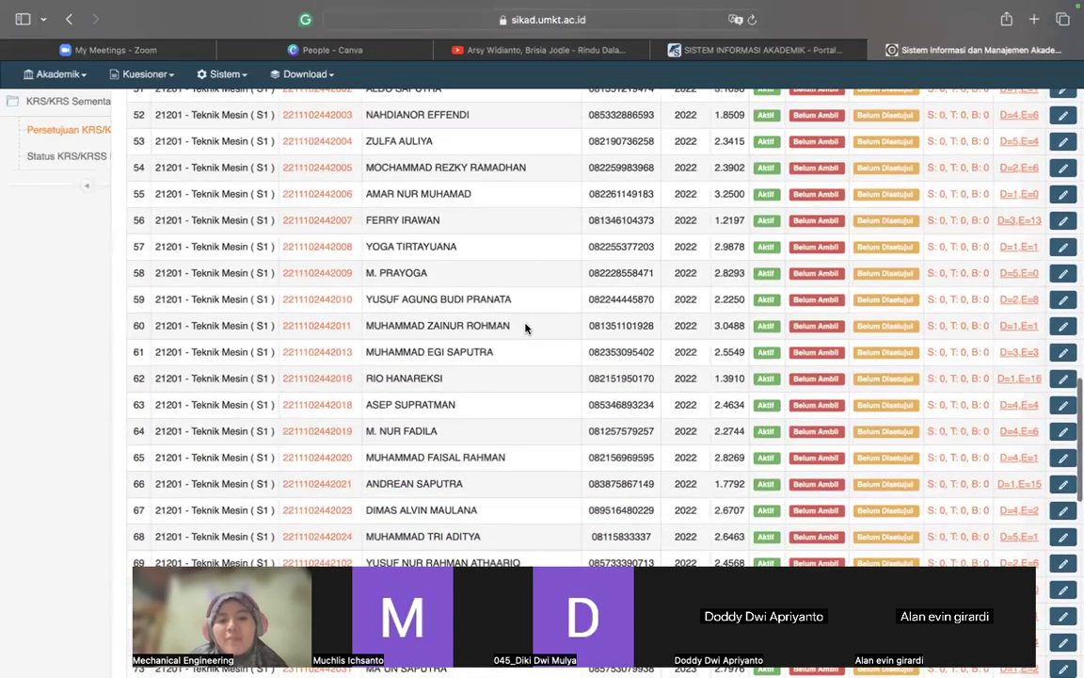
pyautogui.scroll(-2, 525, 328)
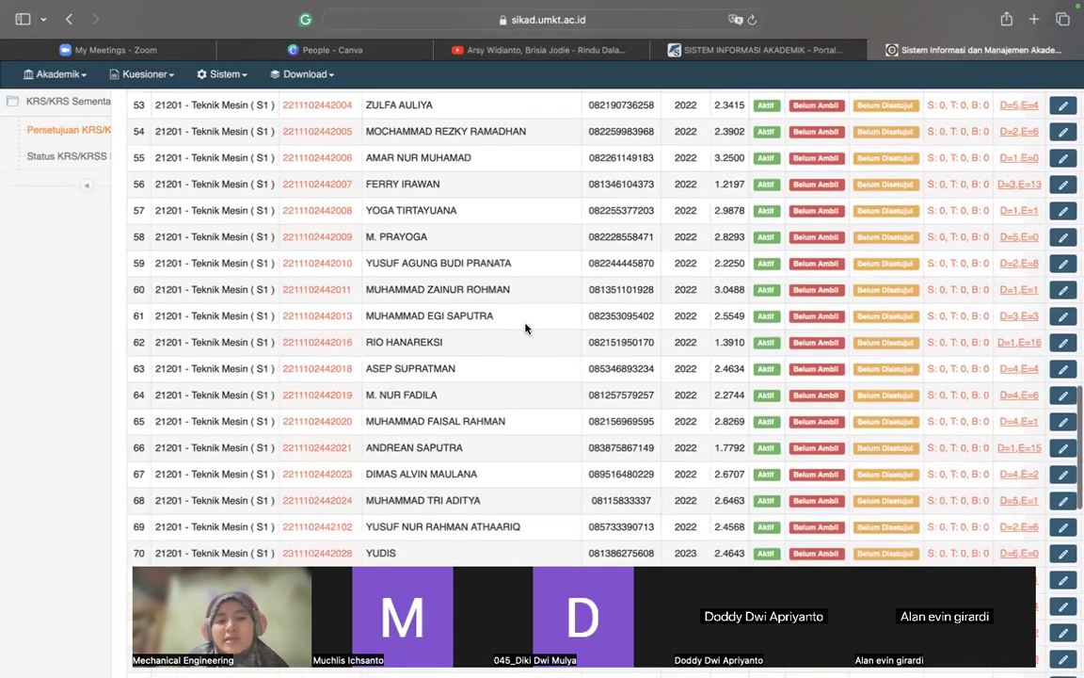
pyautogui.scroll(-4, 525, 328)
pyautogui.scroll(-2, 525, 328)
pyautogui.scroll(-3, 525, 328)
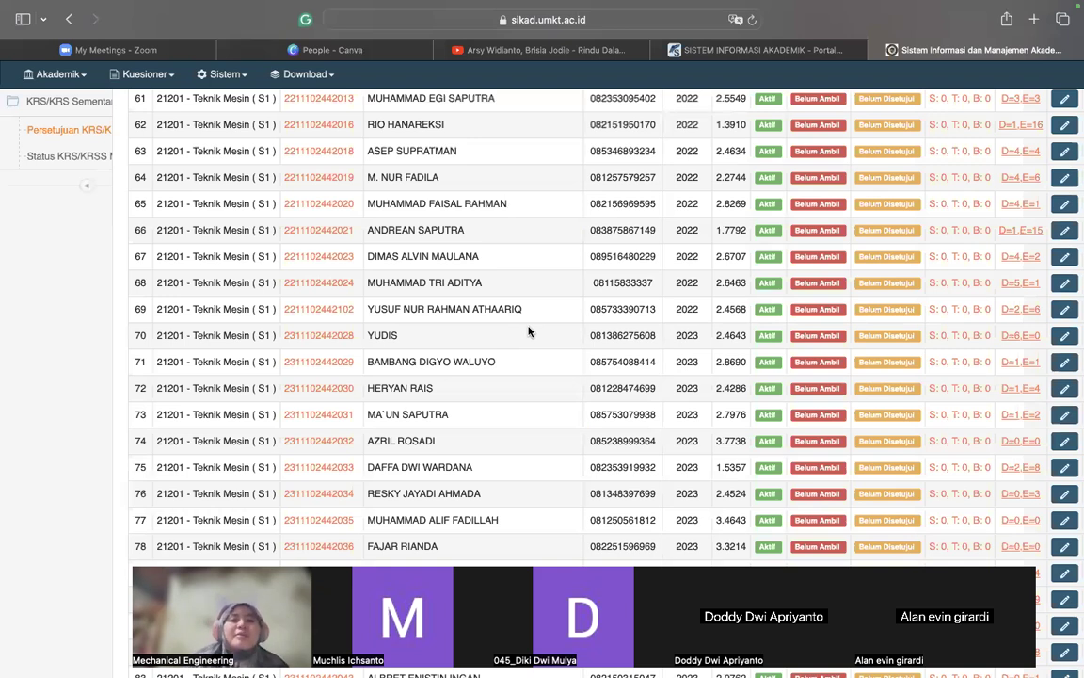
pyautogui.scroll(-1, 529, 331)
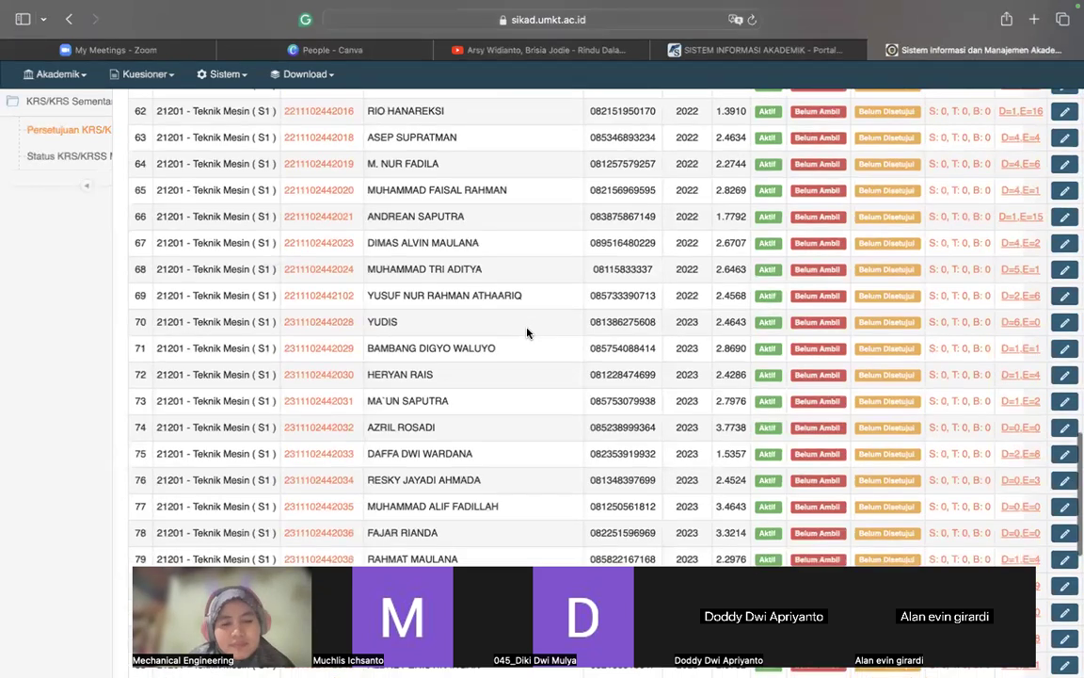
pyautogui.scroll(-1, 527, 331)
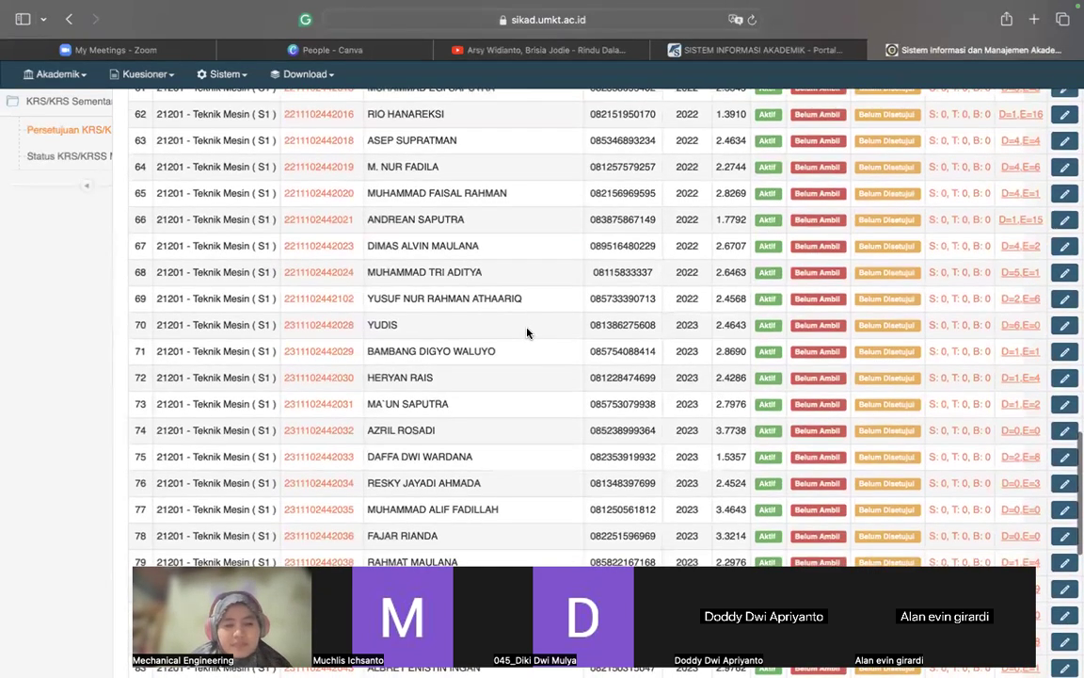
pyautogui.scroll(1, 527, 340)
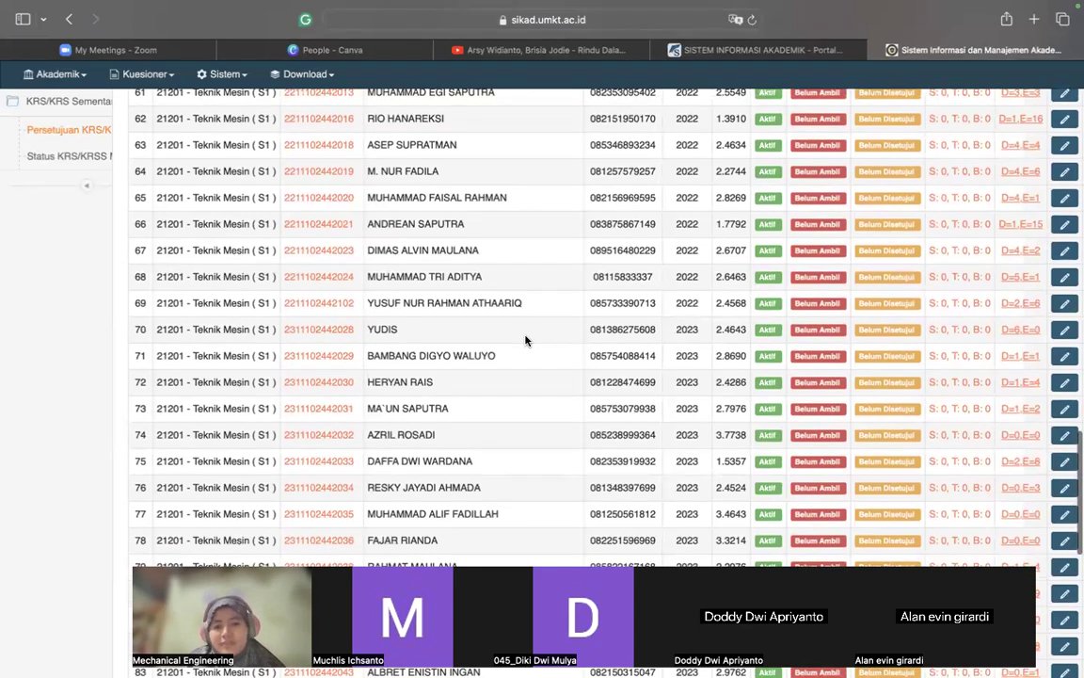
pyautogui.scroll(-1, 527, 340)
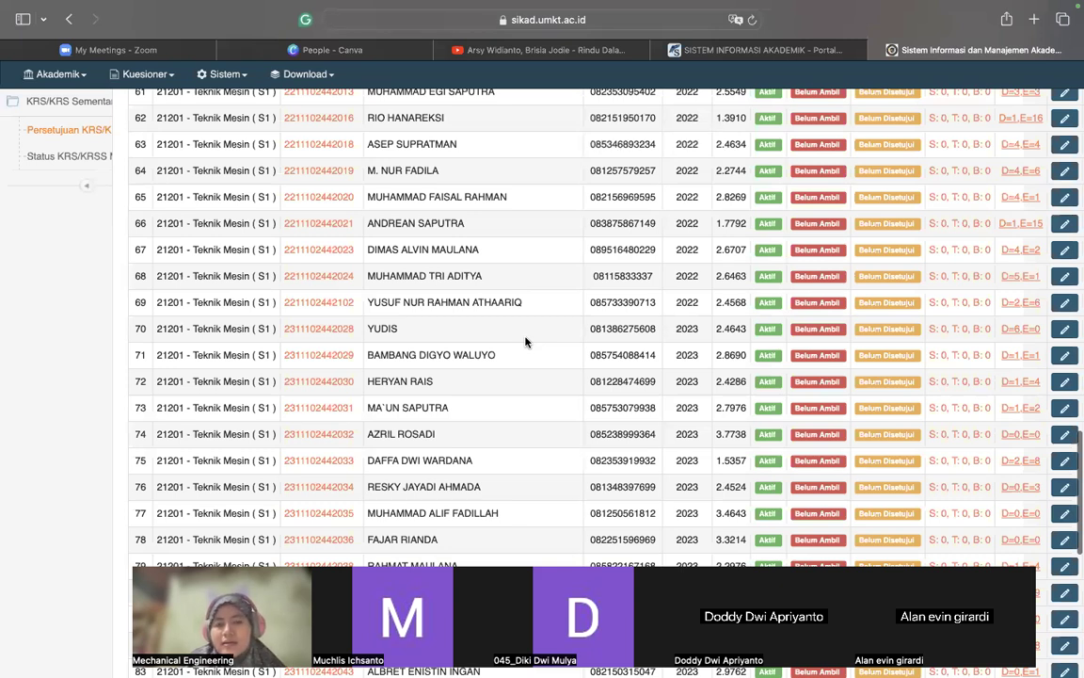
pyautogui.scroll(1, 526, 342)
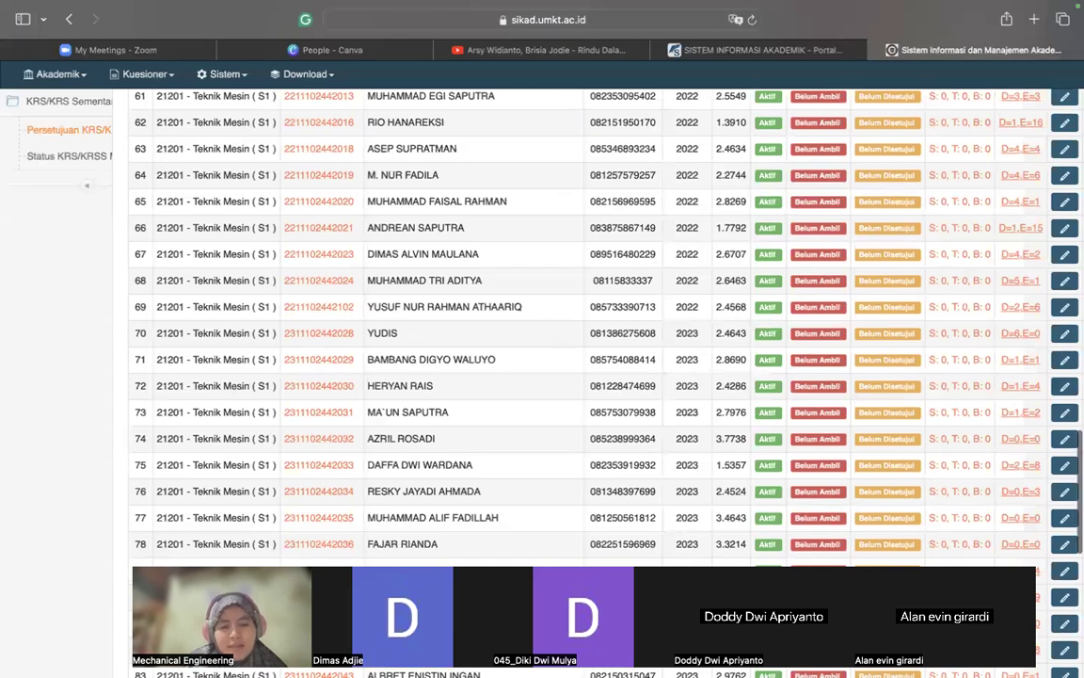
pyautogui.scroll(3, 494, 473)
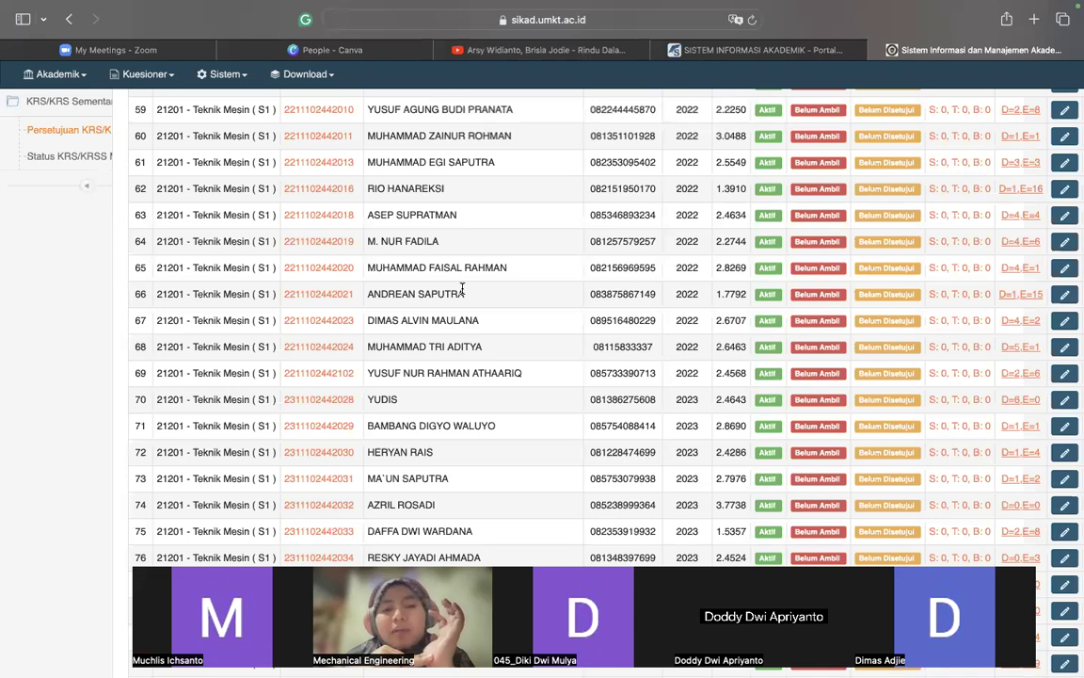
# - Switch to Finder and open the Buku Kurikulum folder stored in OneDrive
pyautogui.hotkey('ctrl', 'Left')
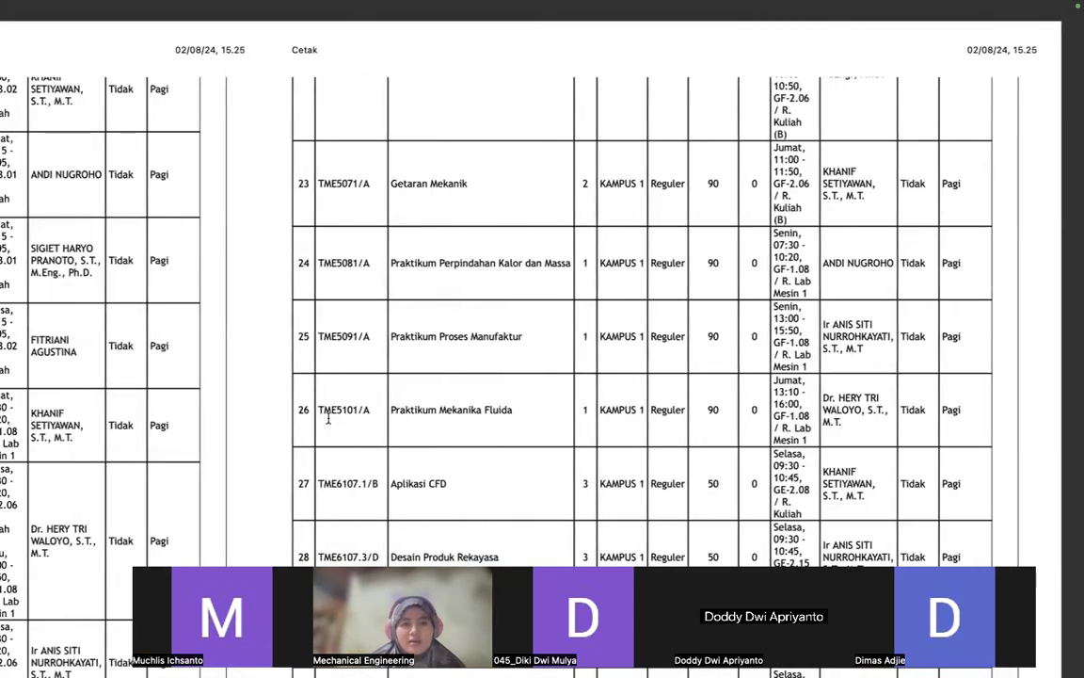
pyautogui.hotkey('ctrl', 'Left')
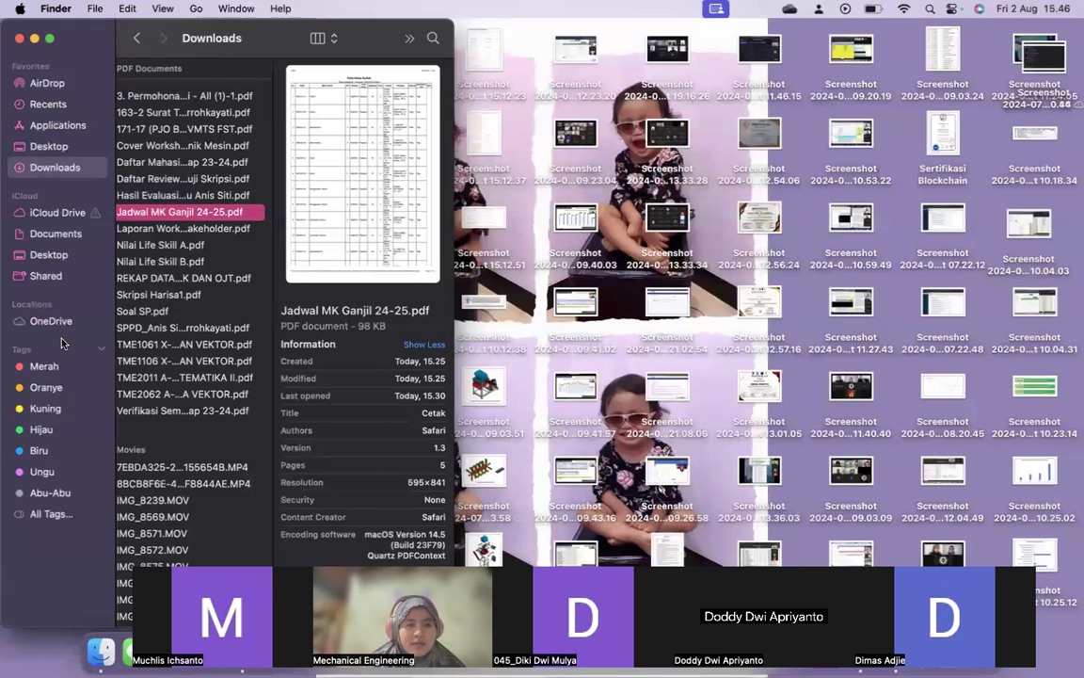
pyautogui.click(56, 321)
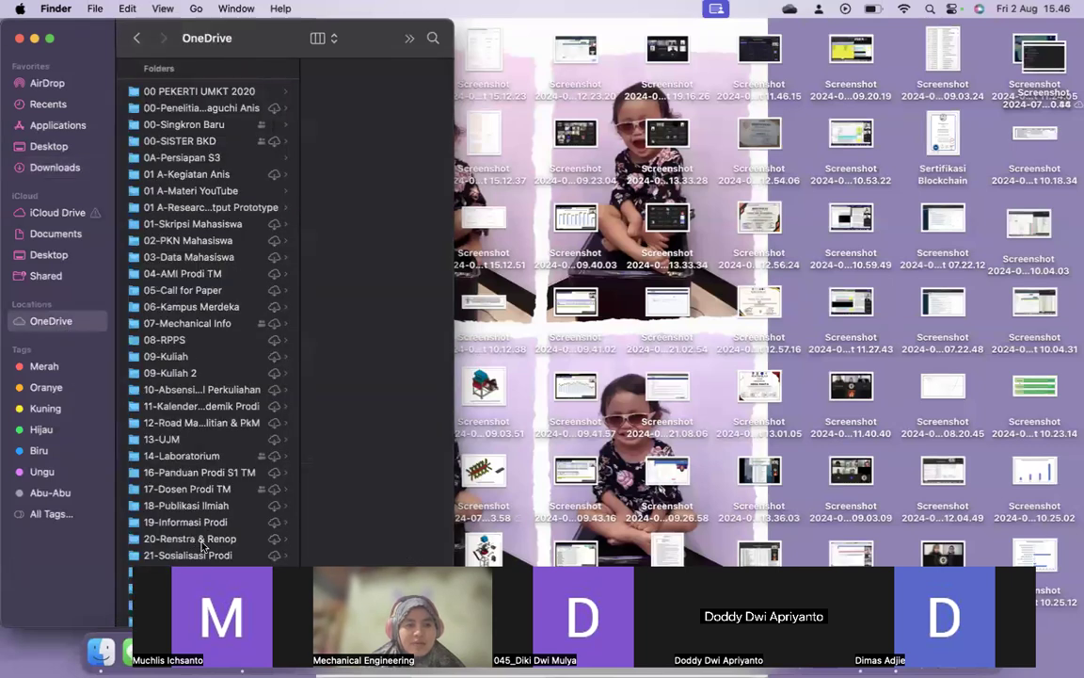
pyautogui.scroll(-2, 207, 470)
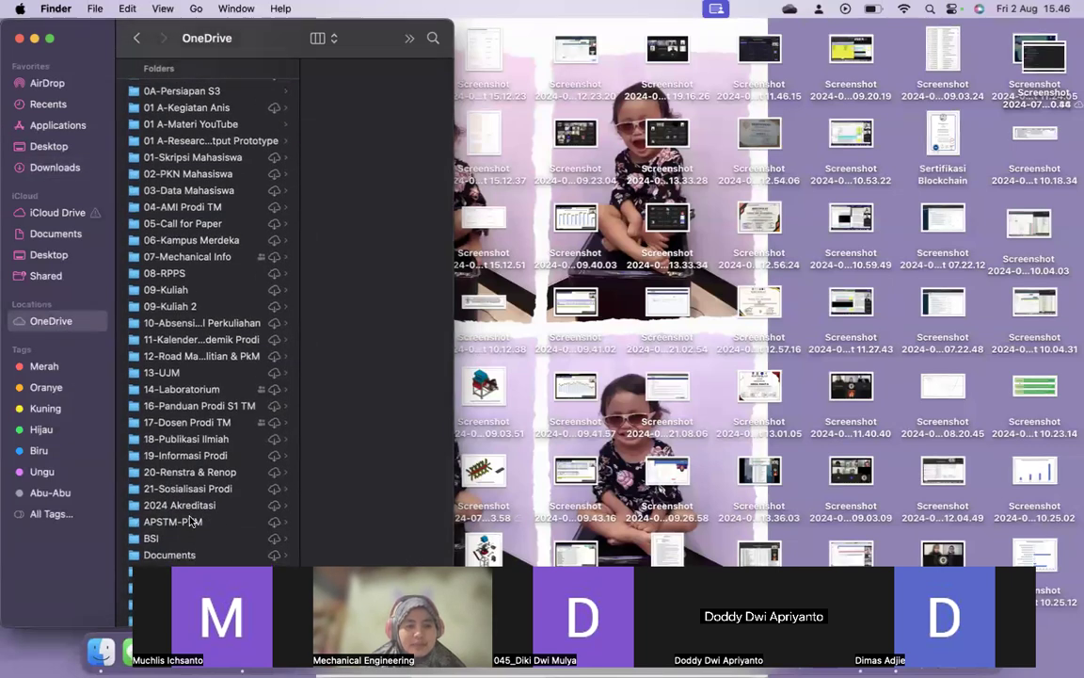
pyautogui.click(190, 513)
pyautogui.click(336, 91)
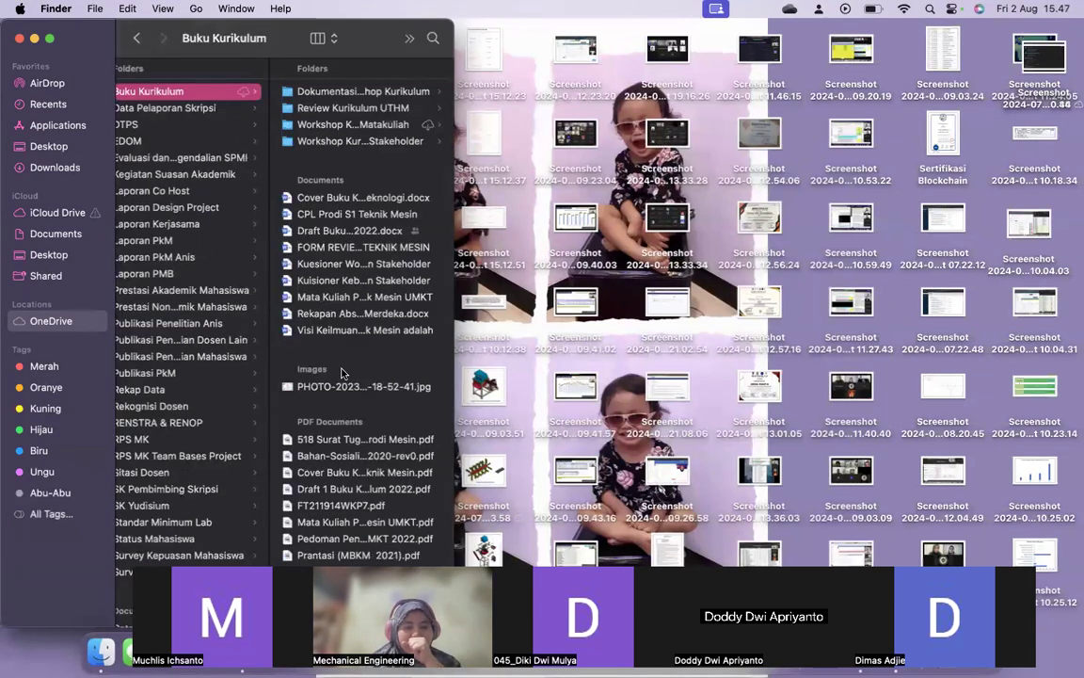
# - Find Mata Kuliah Prodi S1 Teknik Mesin UMKT.pdf in the Buku Kurikulum folder and preview it
pyautogui.scroll(-1, 349, 378)
pyautogui.scroll(-3, 349, 379)
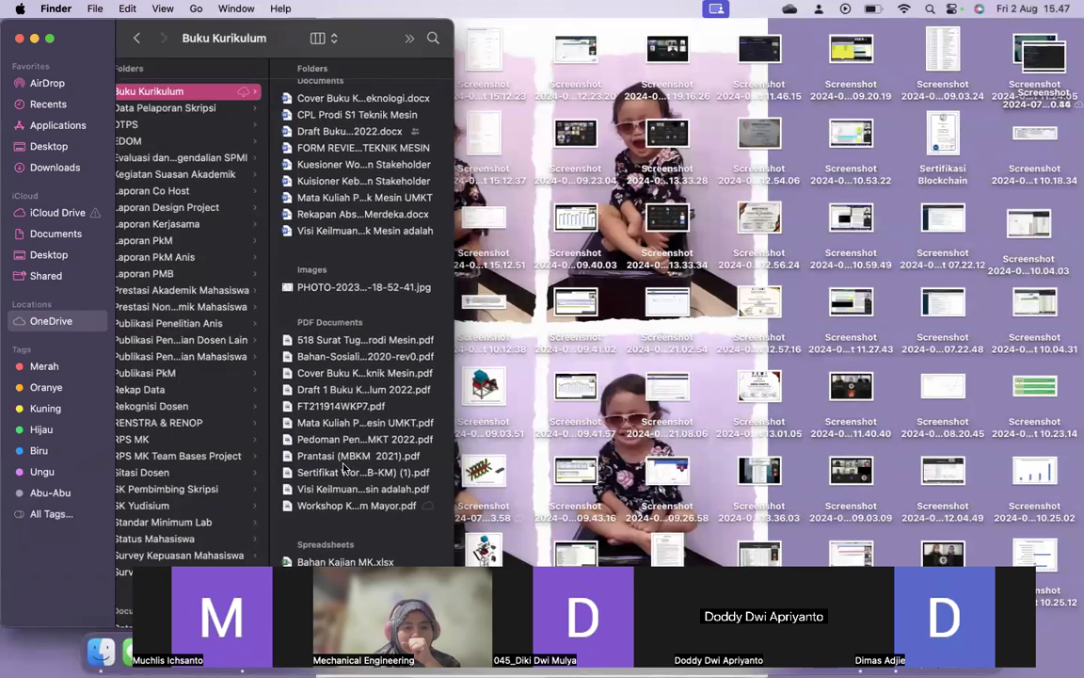
pyautogui.click(343, 422)
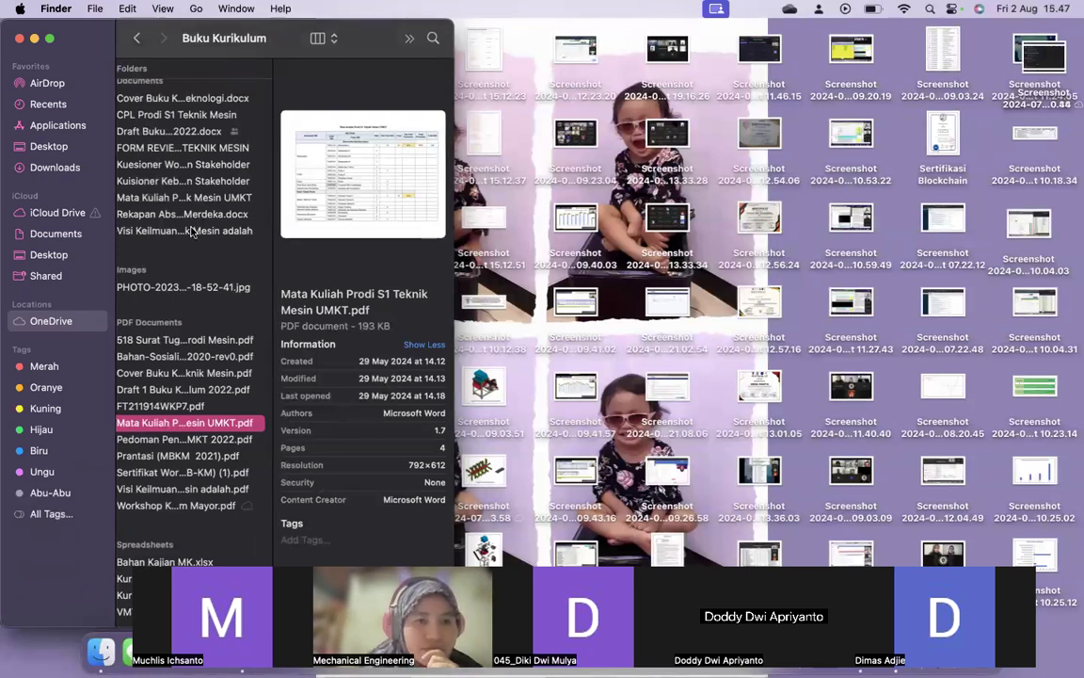
pyautogui.hscroll(-2, 191, 231)
pyautogui.hscroll(-2, 191, 232)
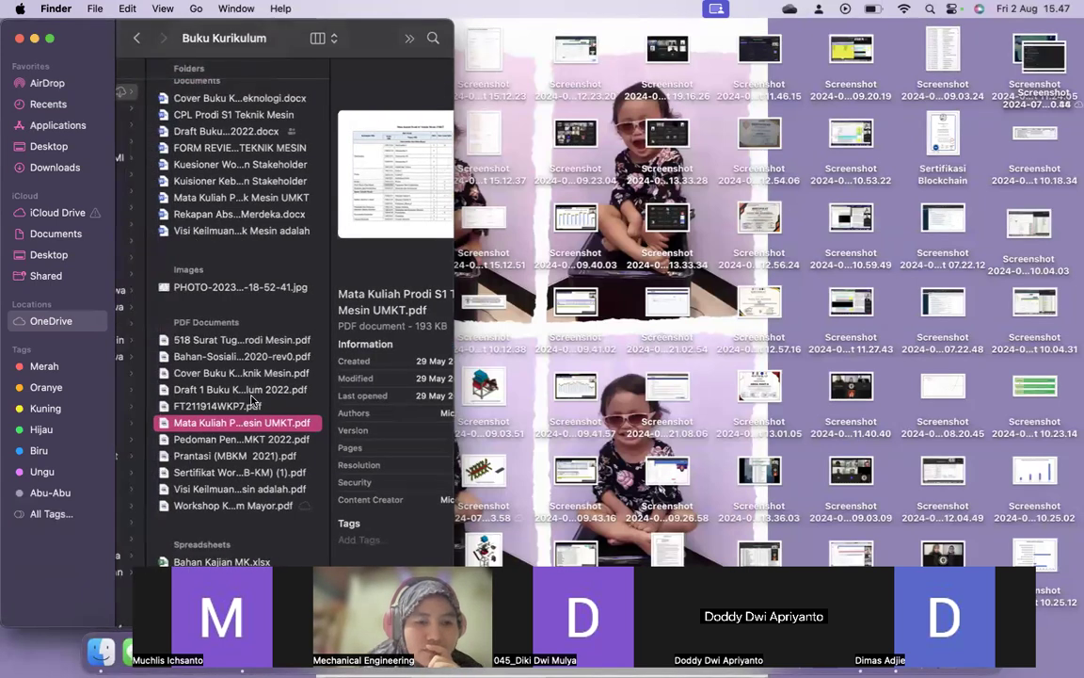
# - Preview Workshop Kurikulum Mayor.pdf, then select the Workshop folder whose name ends in Matakuliah
pyautogui.press('Down')
pyautogui.press('Down')
pyautogui.press('Down')
pyautogui.press('Down')
pyautogui.press('Down')
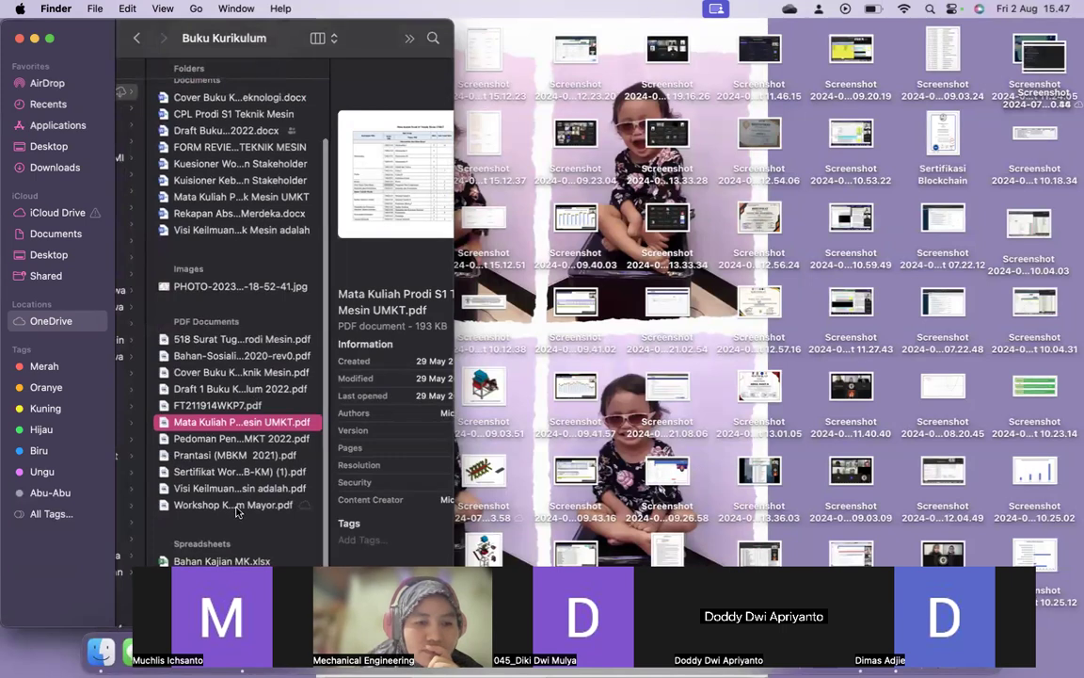
pyautogui.scroll(3, 156, 133)
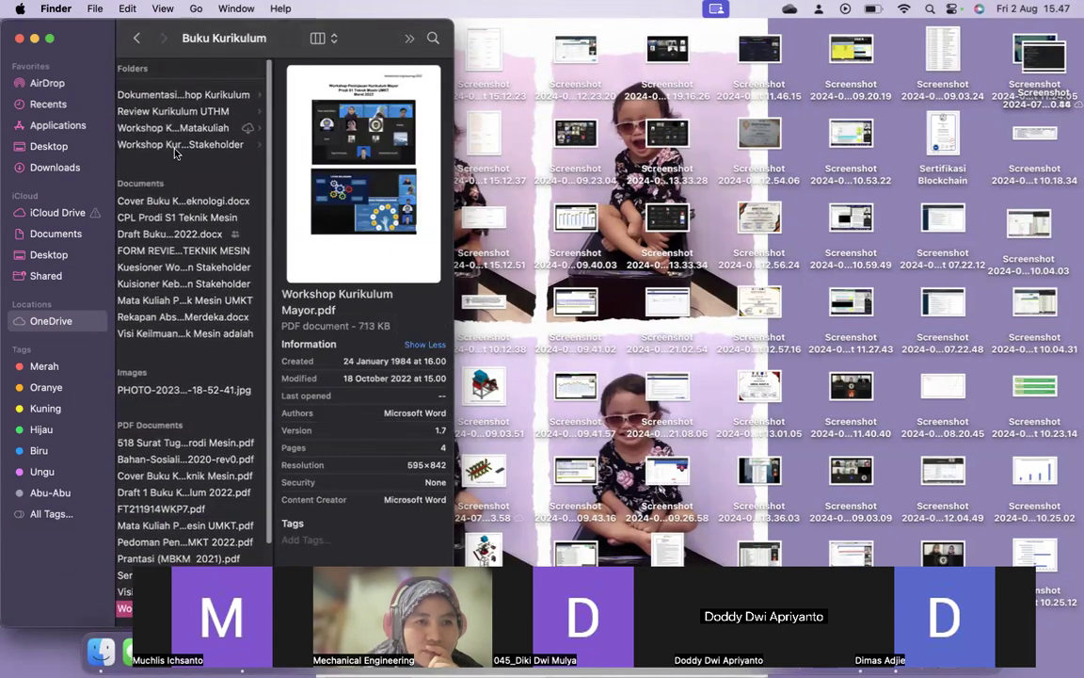
pyautogui.click(169, 125)
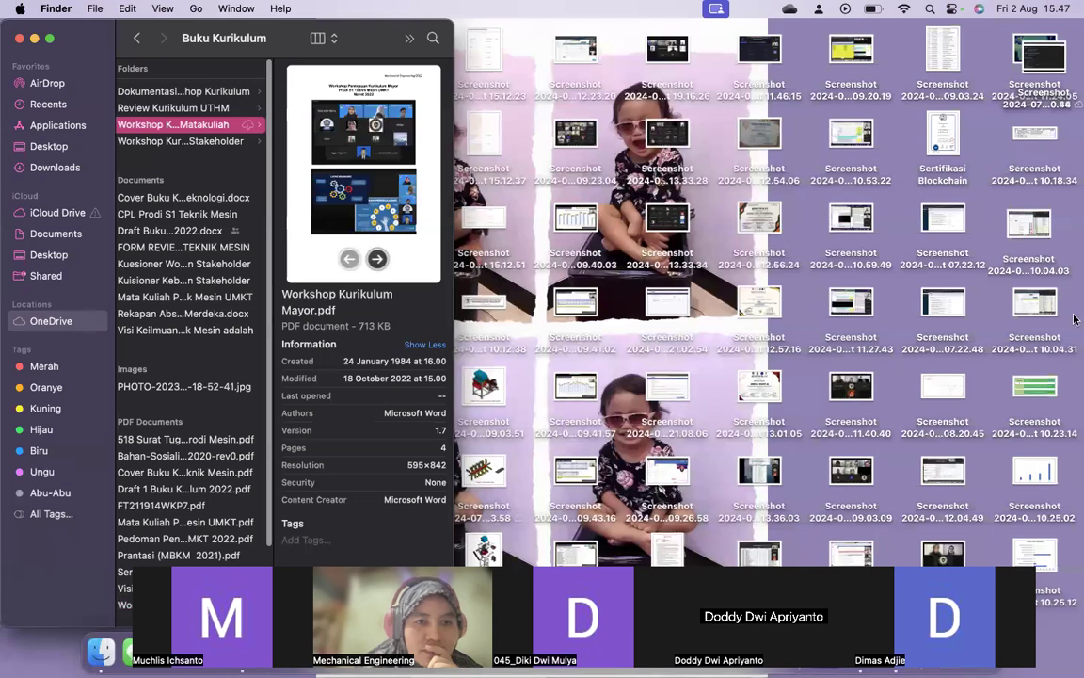
# - Find Struktur Kurikulum Prodi S1 TM MBKM.pdf among the PDF documents in the Workshop folder and open it in Preview
pyautogui.scroll(-3, 404, 430)
pyautogui.click(356, 459)
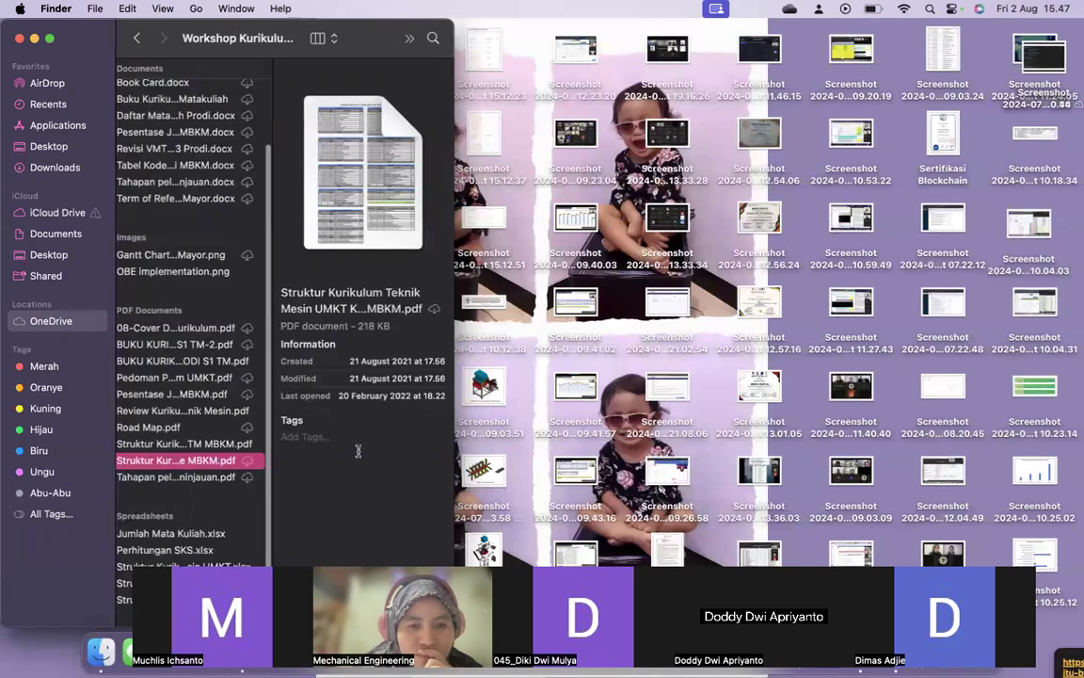
pyautogui.click(173, 446)
pyautogui.click(172, 461)
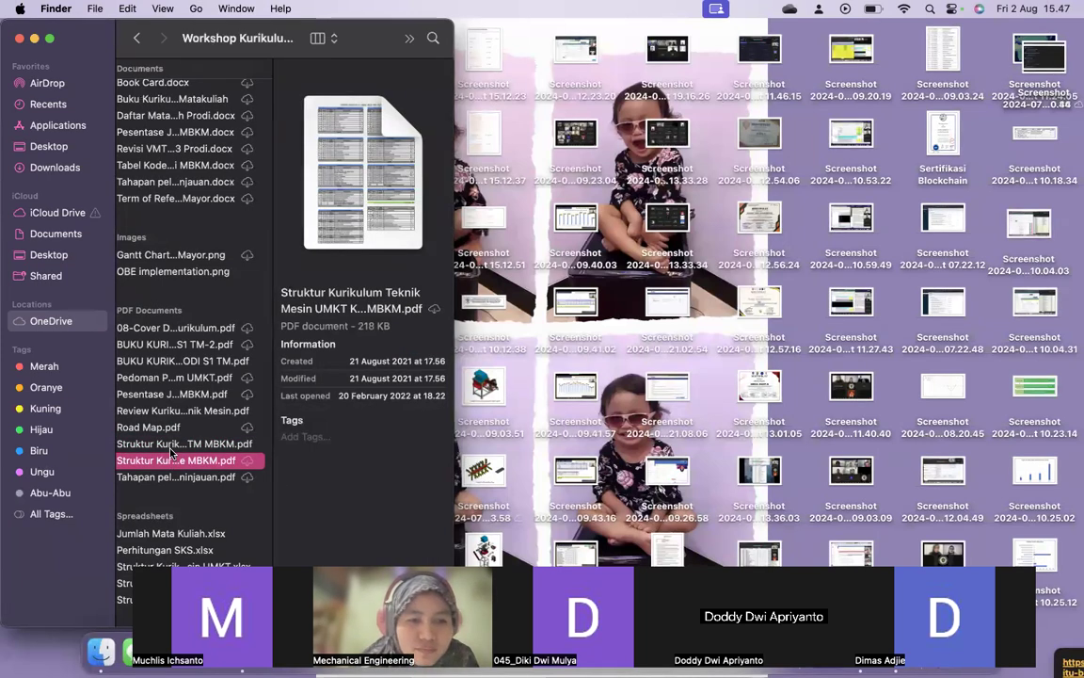
pyautogui.click(171, 448)
pyautogui.doubleClick(170, 452)
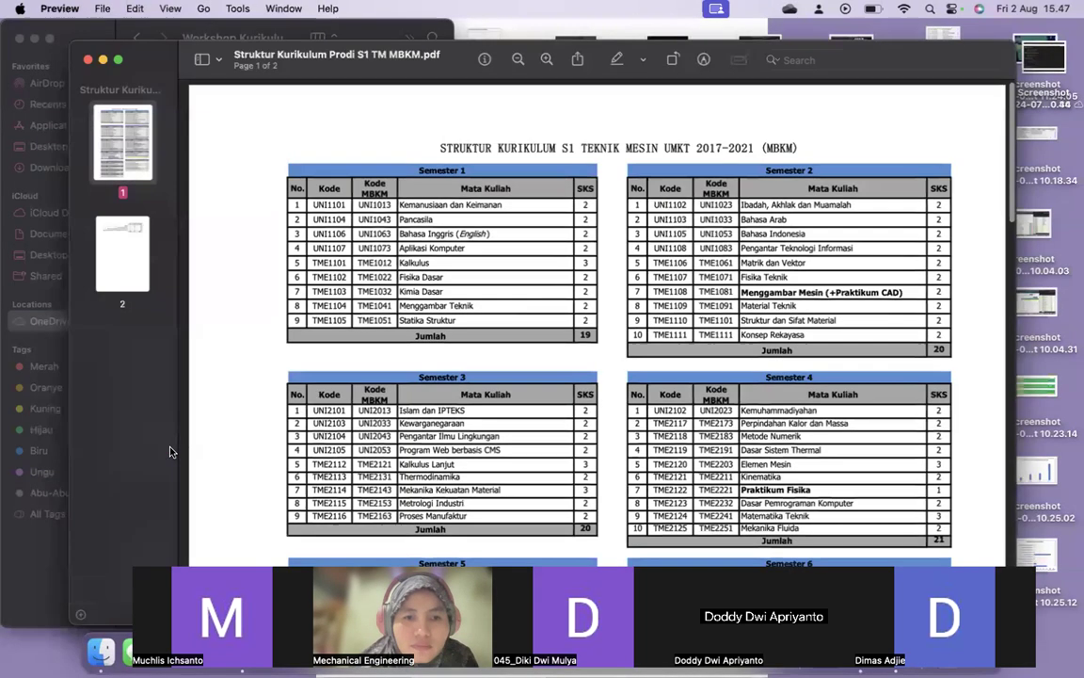
# - Examine the Mata Kuliah Pilihan Konsentrasi and Mata Kuliah Pilihan Tambahan elective tables below the semester course lists
pyautogui.scroll(-15, 662, 349)
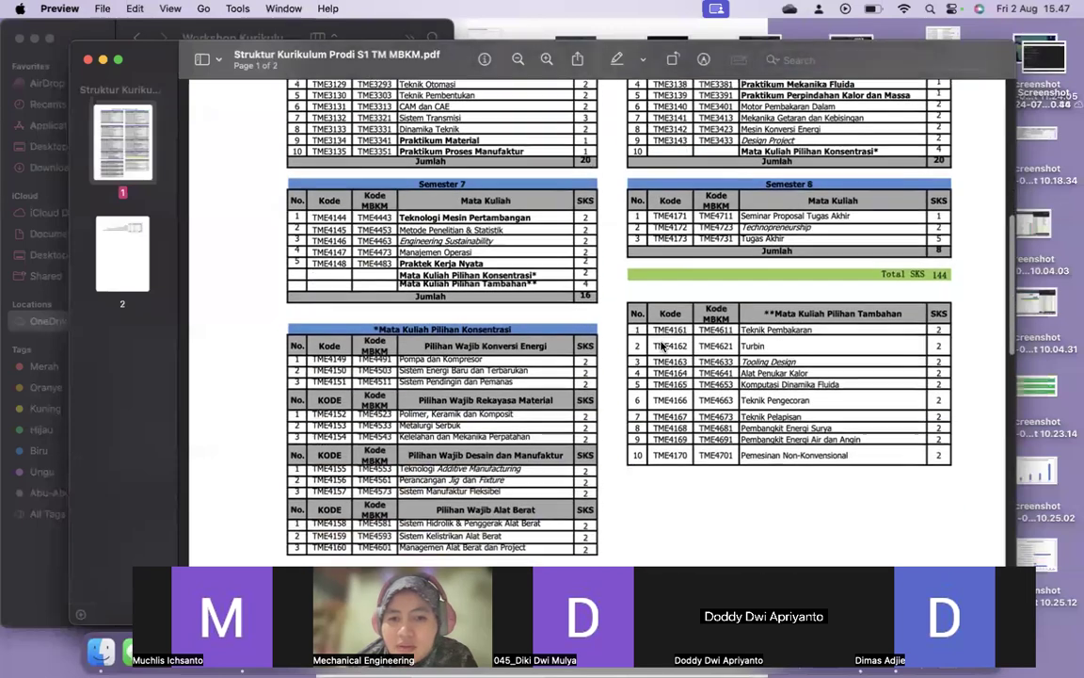
pyautogui.scroll(-5, 661, 346)
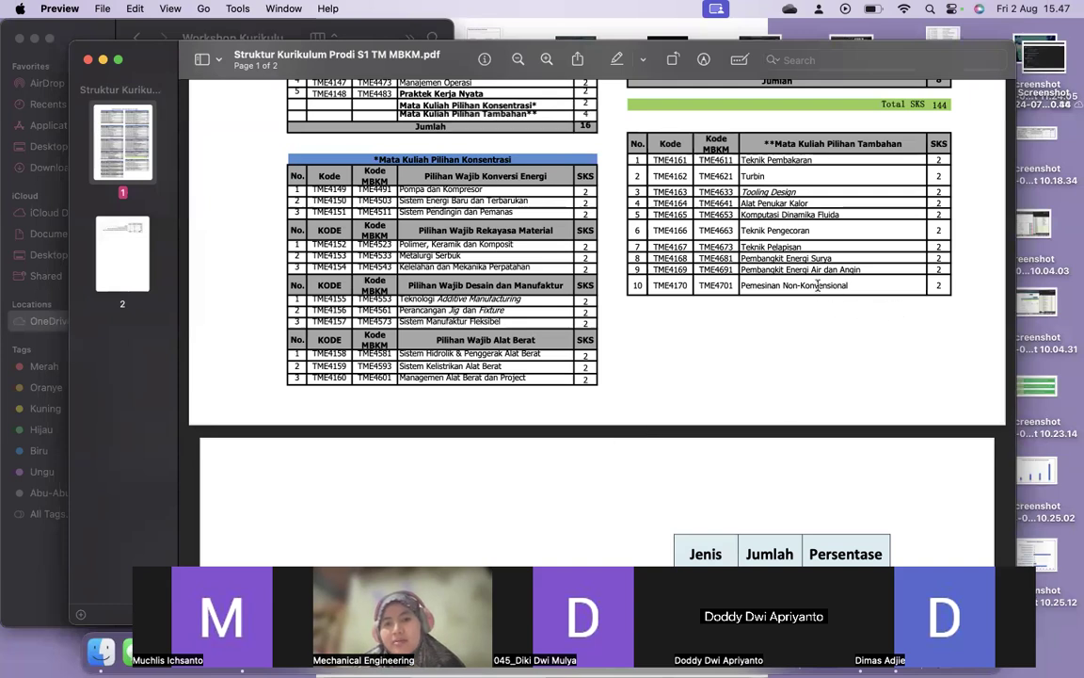
pyautogui.scroll(-3, 806, 287)
pyautogui.scroll(4, 806, 290)
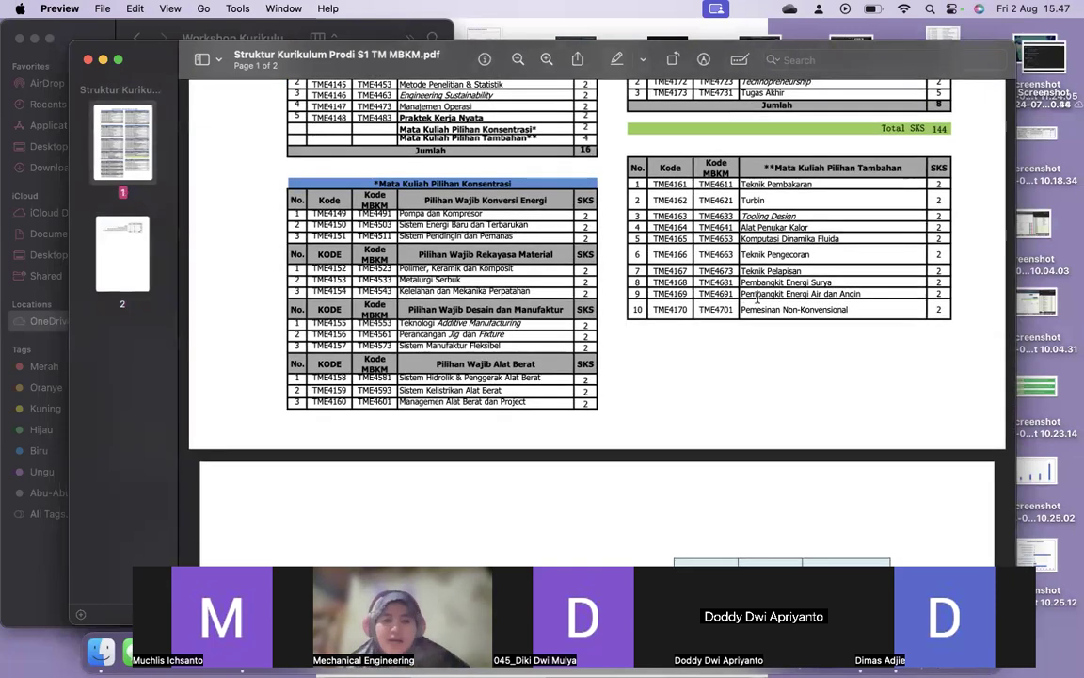
pyautogui.scroll(-1, 761, 301)
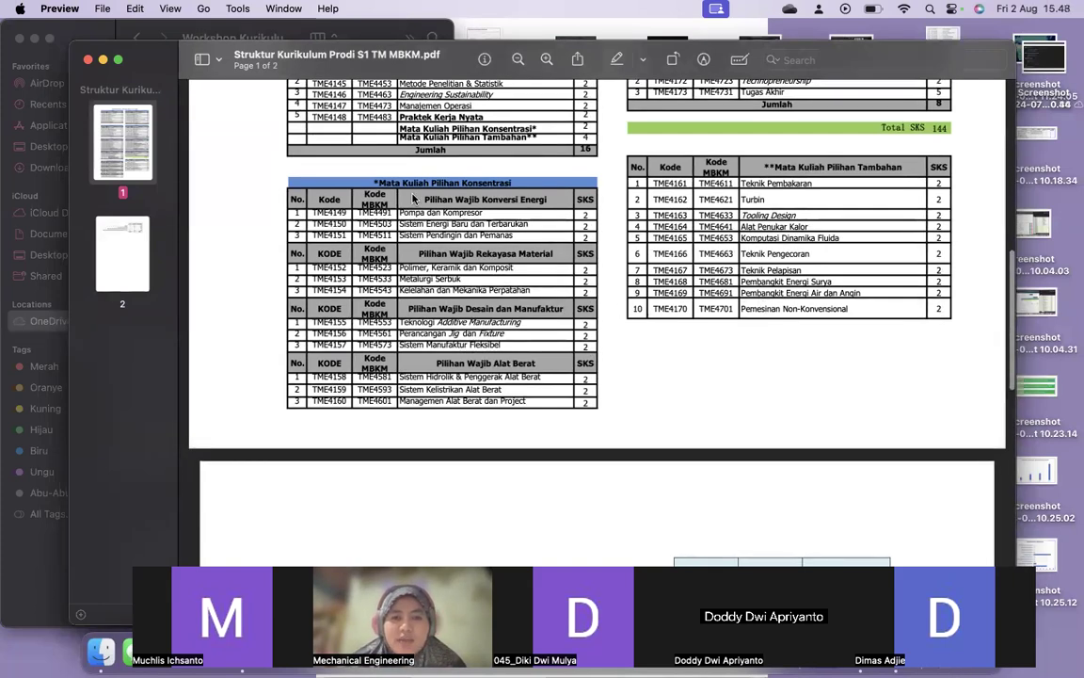
pyautogui.scroll(-1, 481, 190)
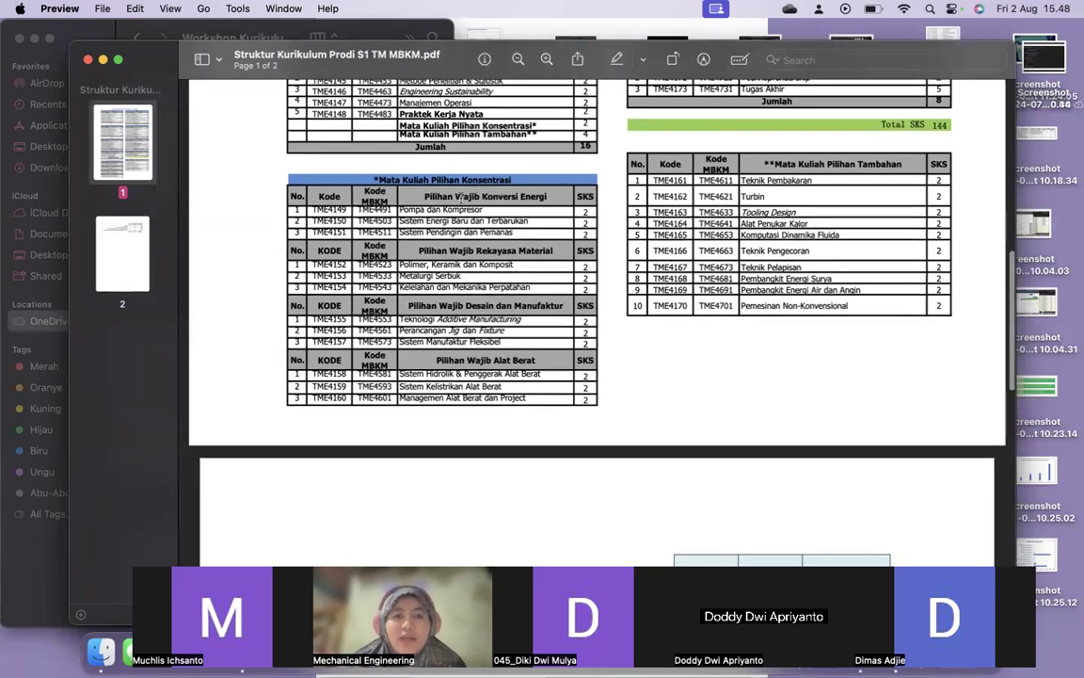
pyautogui.scroll(-1, 488, 316)
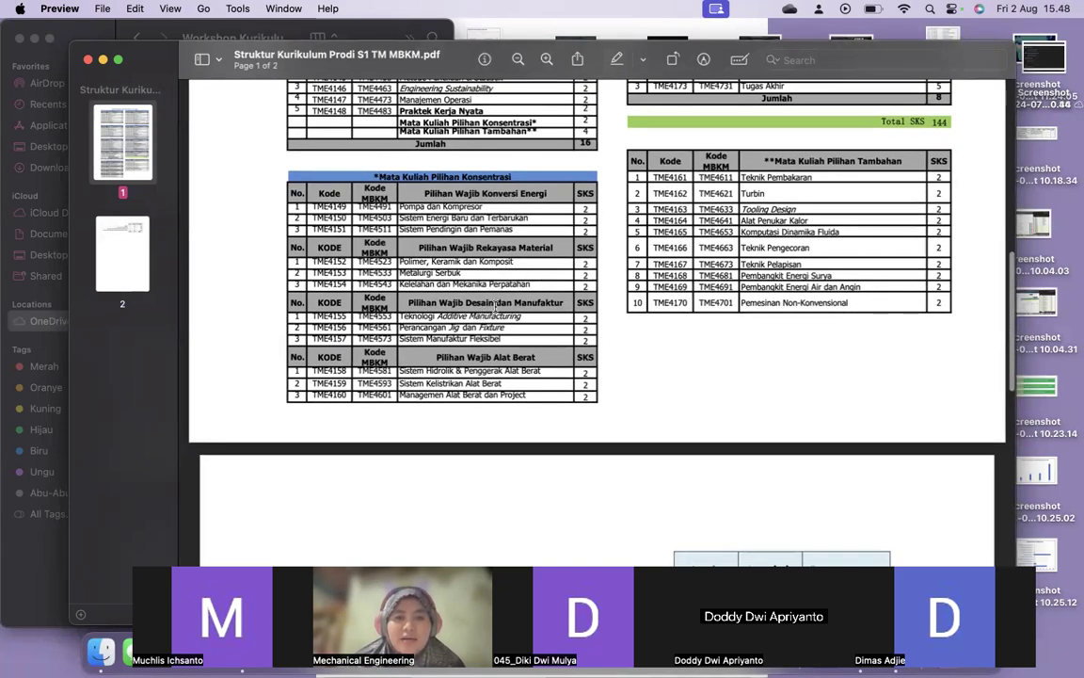
pyautogui.scroll(1, 495, 301)
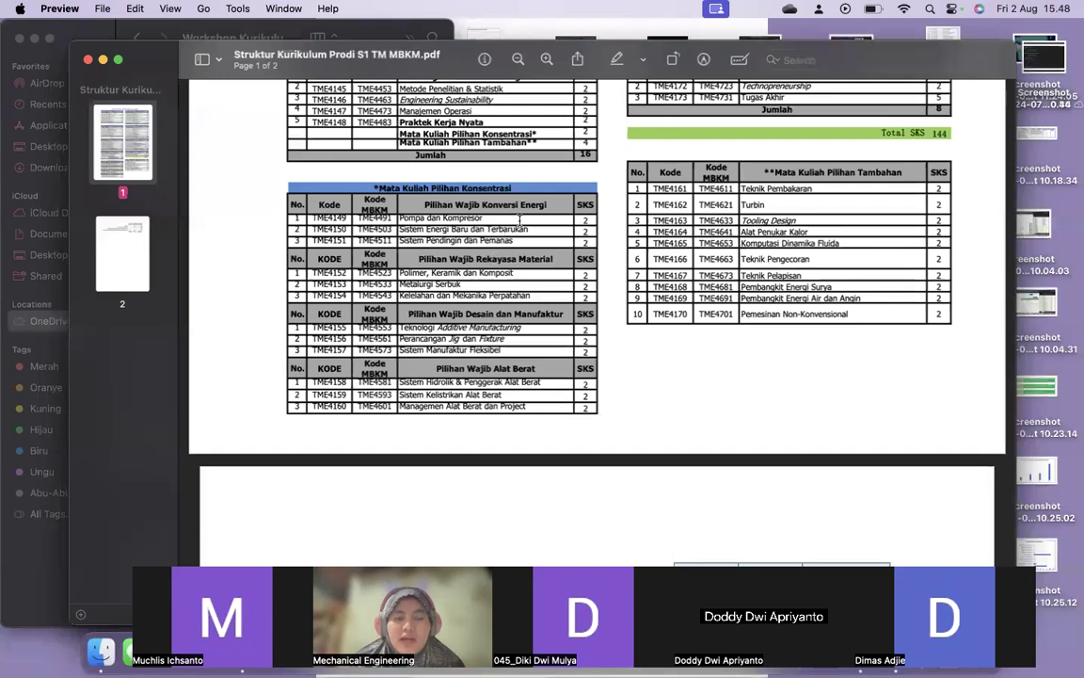